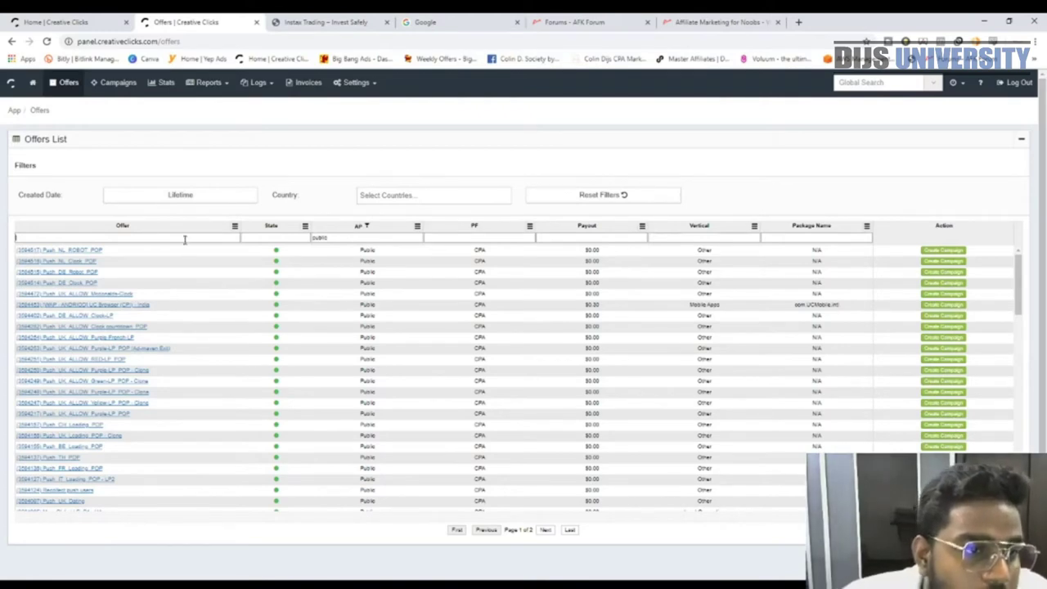
Open the InboxDollars_AmplyMedia_US_Prelander offer's details page from the filtered offer list.
scroll(491, 385, "down", 10)
scroll(51, 425, "down", 3)
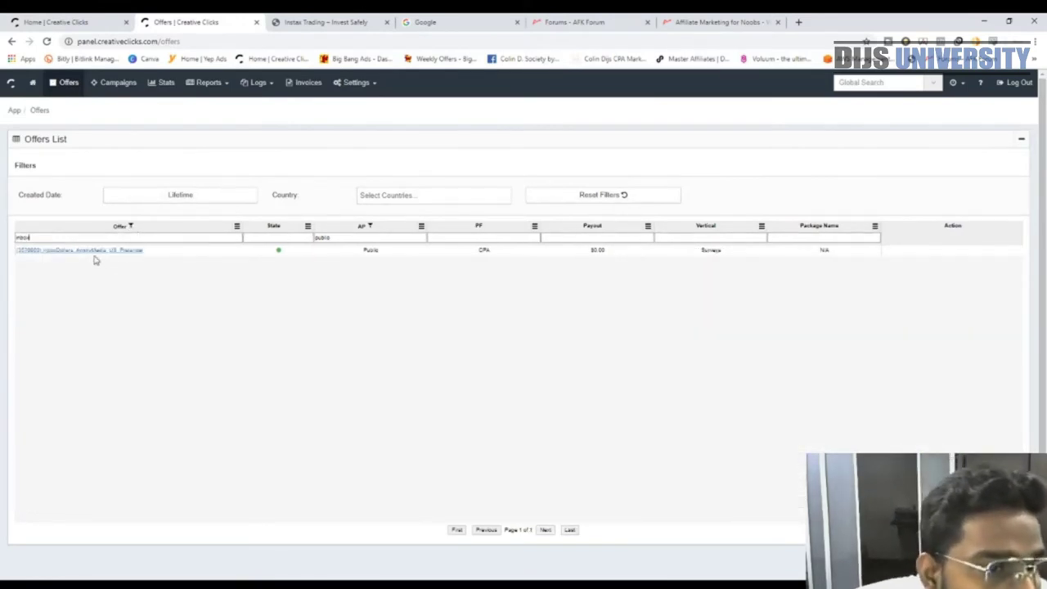
left_click(93, 250)
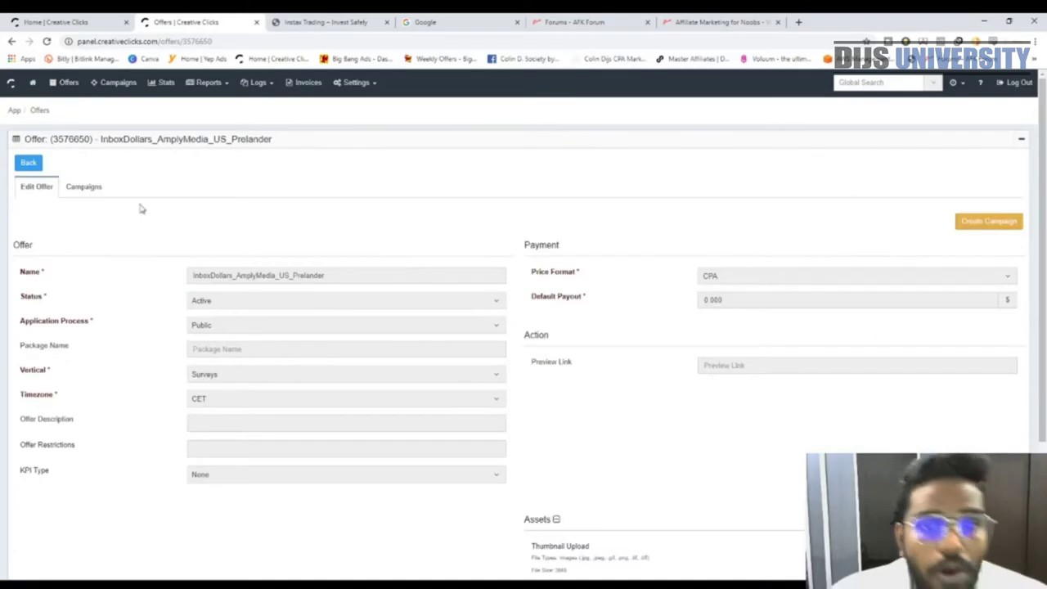
left_click_drag(24, 141, 104, 152)
left_click(104, 152)
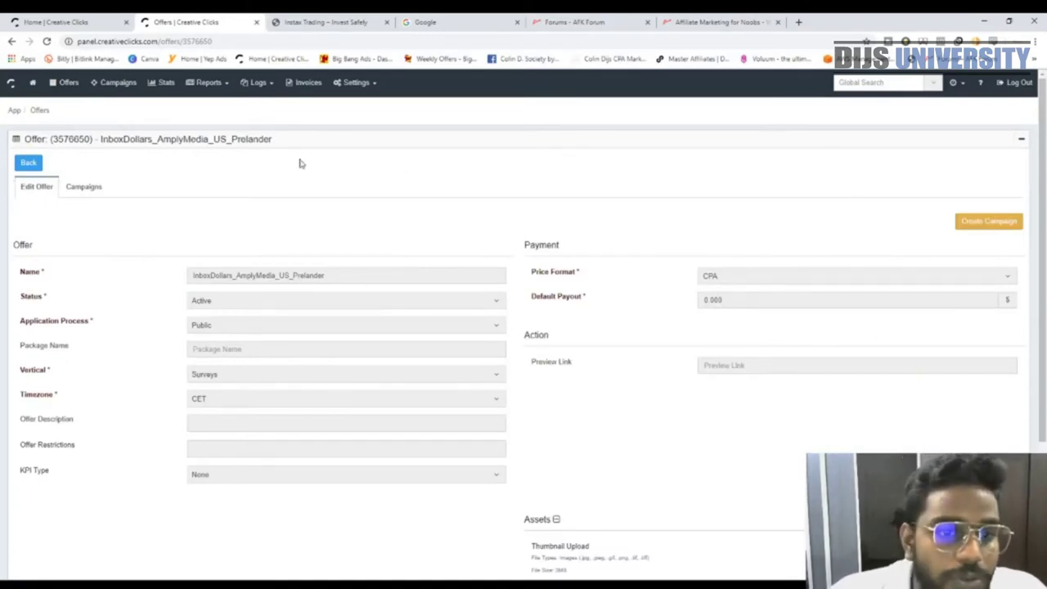
left_click_drag(26, 139, 496, 157)
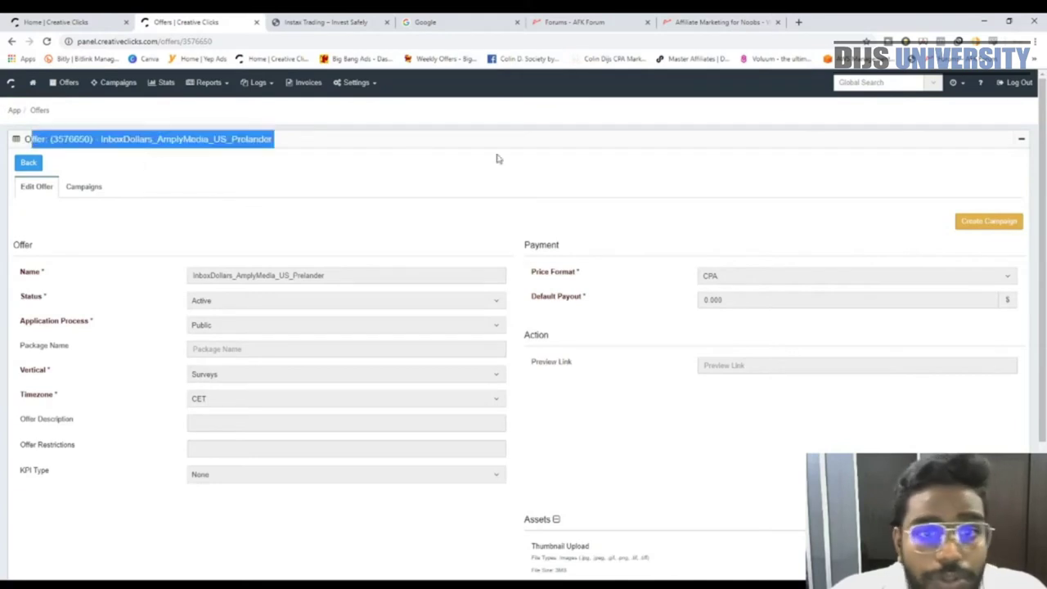
scroll(957, 278, "down", 1)
scroll(956, 278, "up", 1)
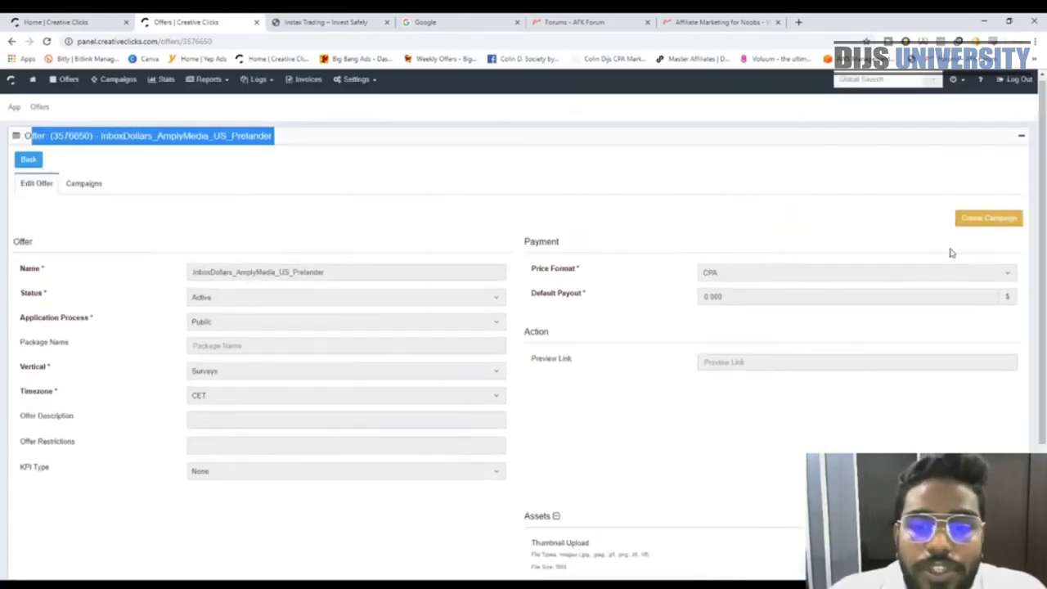
Open the existing InboxDollars_AmplyMedia_US_Prelander campaign via Create Campaign and review its tracking URL.
left_click(986, 223)
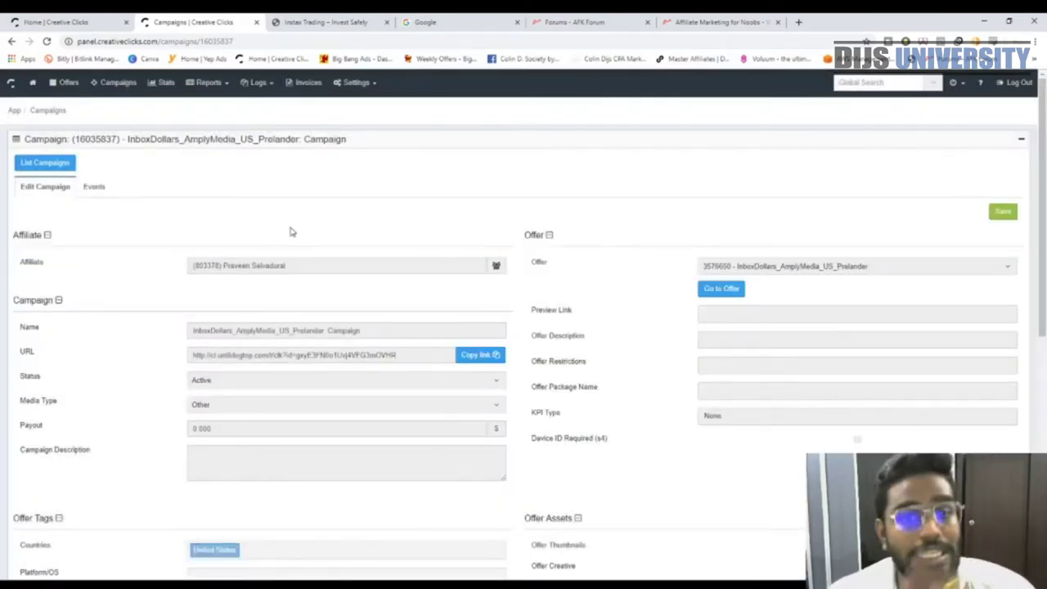
scroll(288, 234, "down", 3)
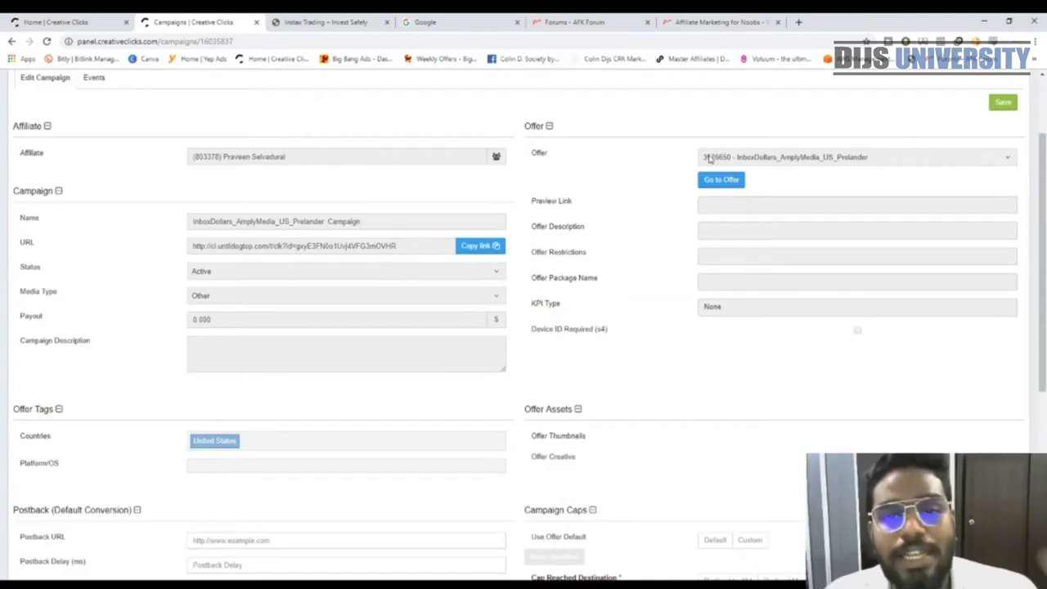
scroll(650, 413, "down", 5)
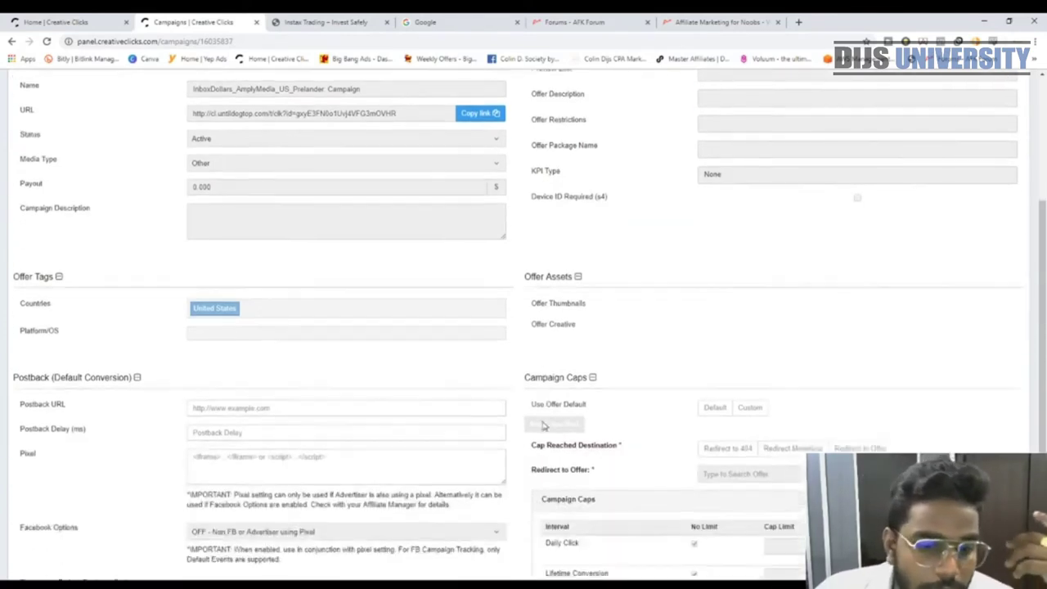
scroll(683, 449, "down", 1)
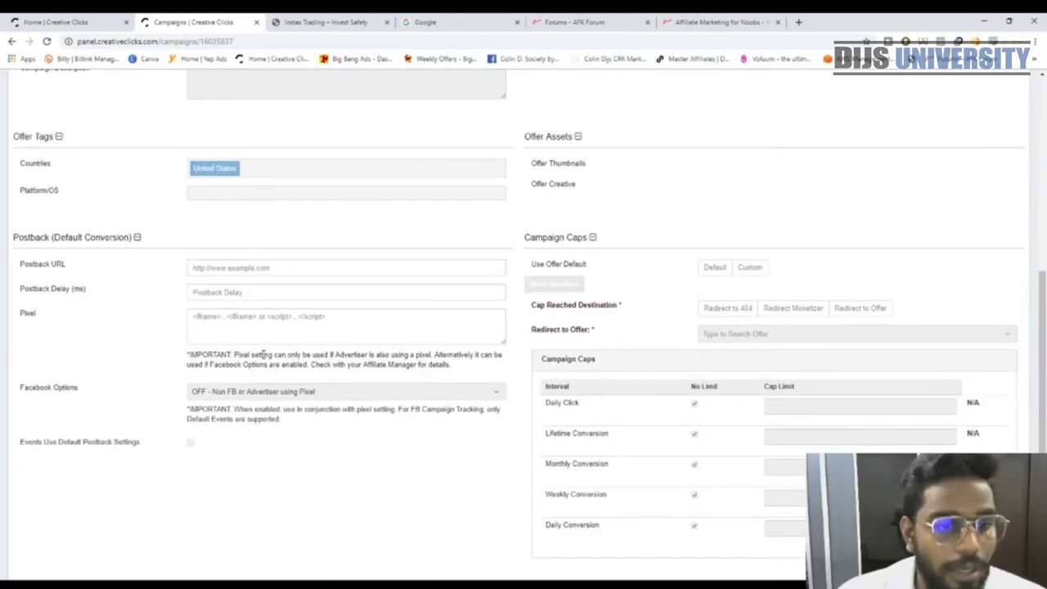
scroll(192, 409, "up", 4)
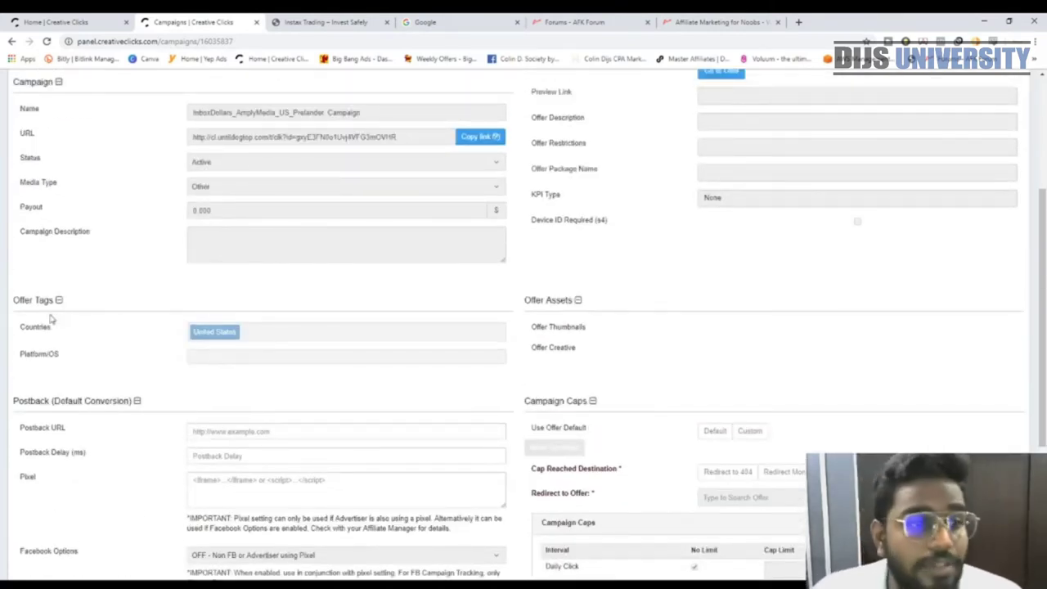
scroll(49, 311, "up", 3)
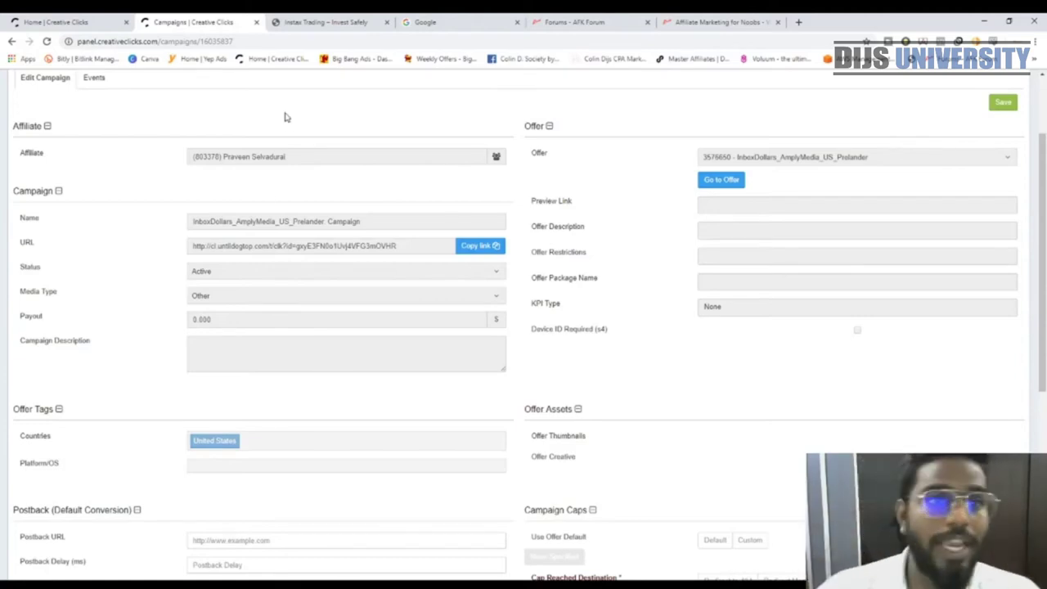
Go to the Instax Trading WordPress admin and choose Posts > Add New.
left_click(292, 18)
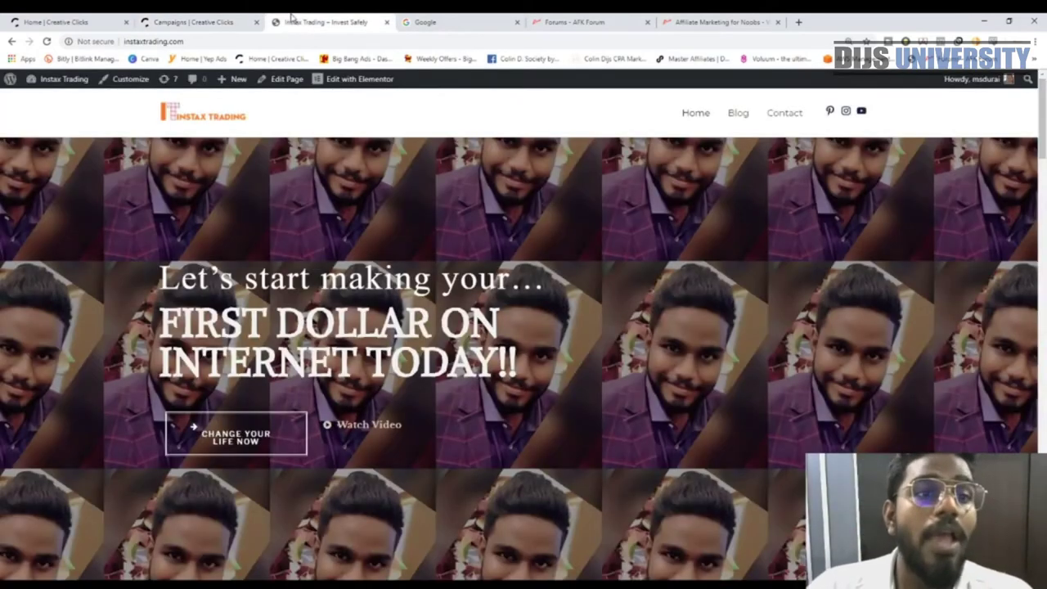
left_click(4, 95)
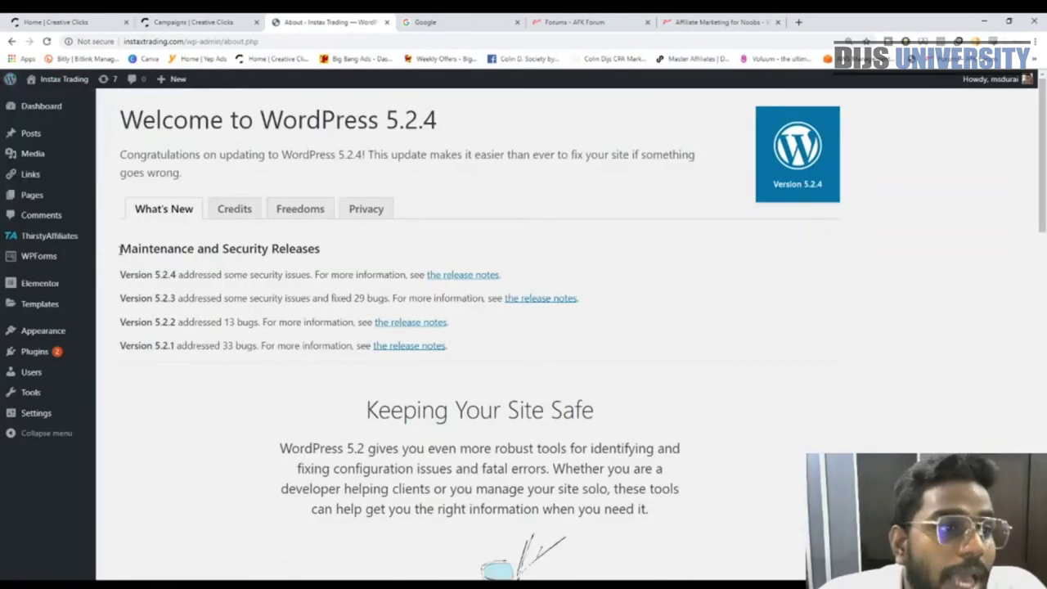
mouse_move(23, 155)
mouse_move(24, 136)
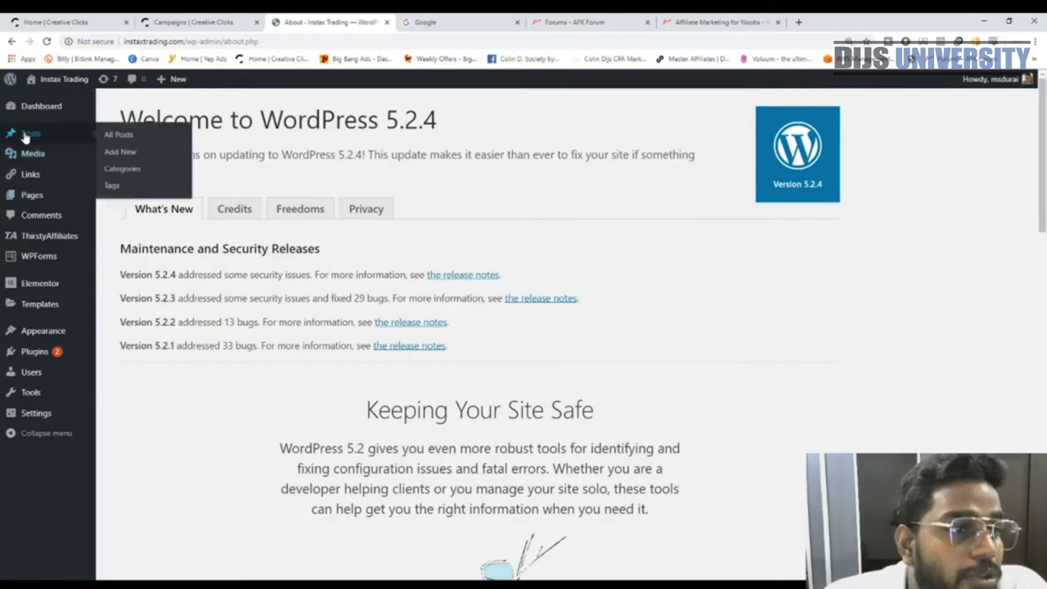
left_click(124, 158)
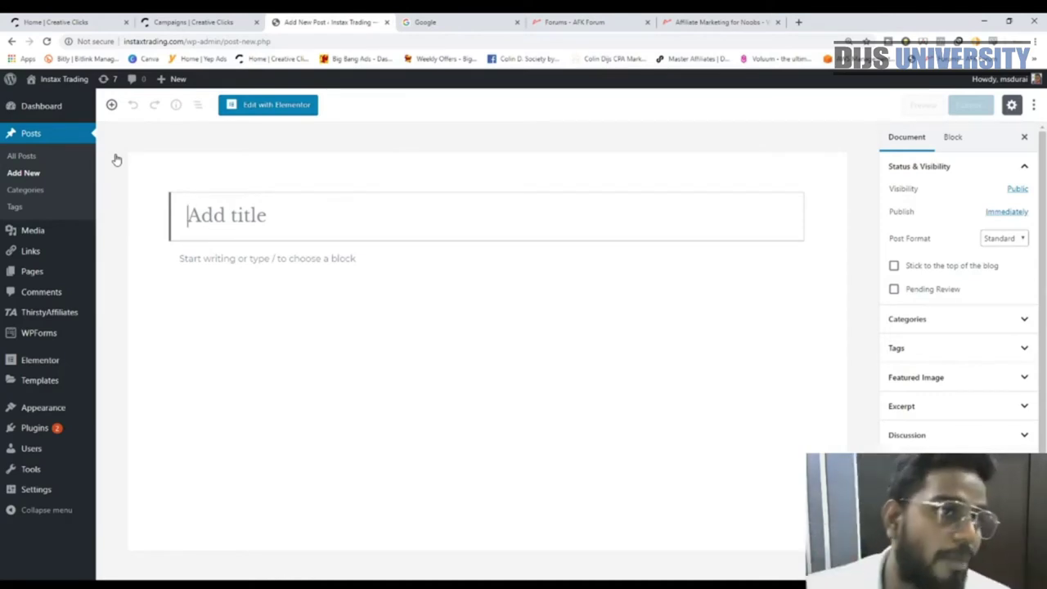
left_click(163, 22)
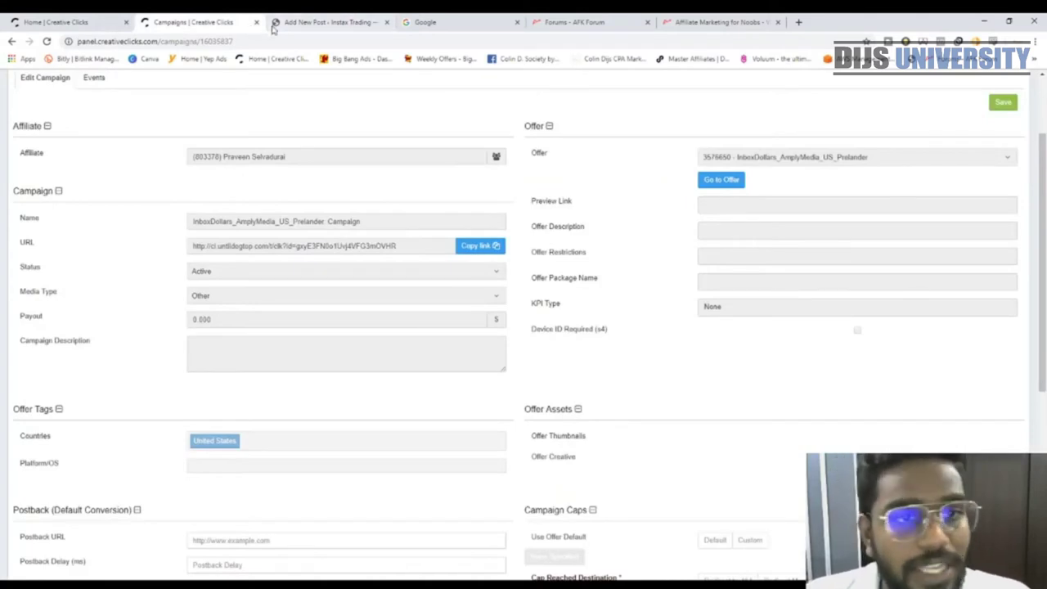
left_click(306, 20)
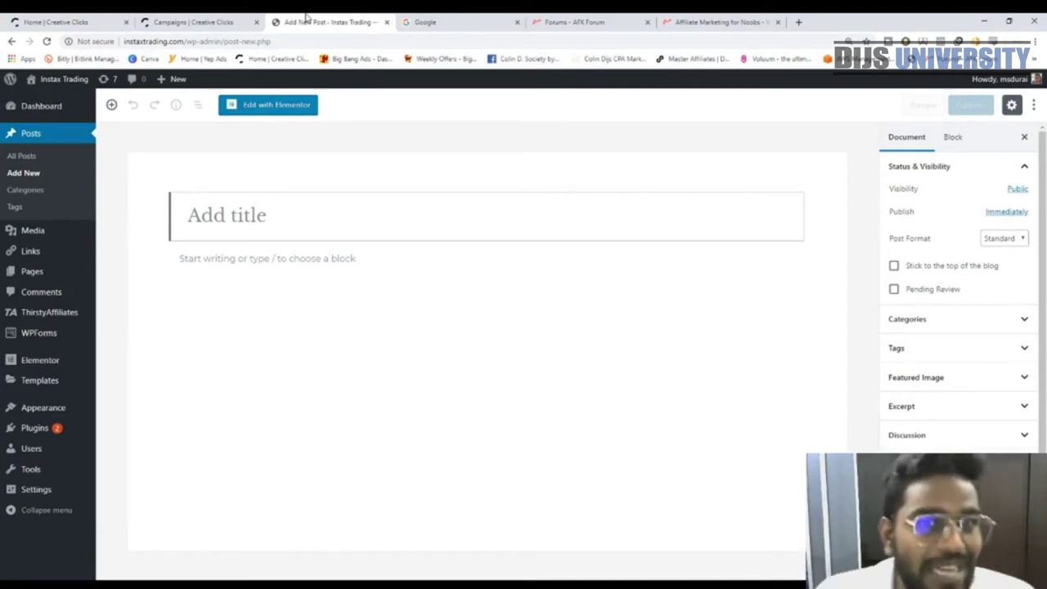
left_click(222, 20)
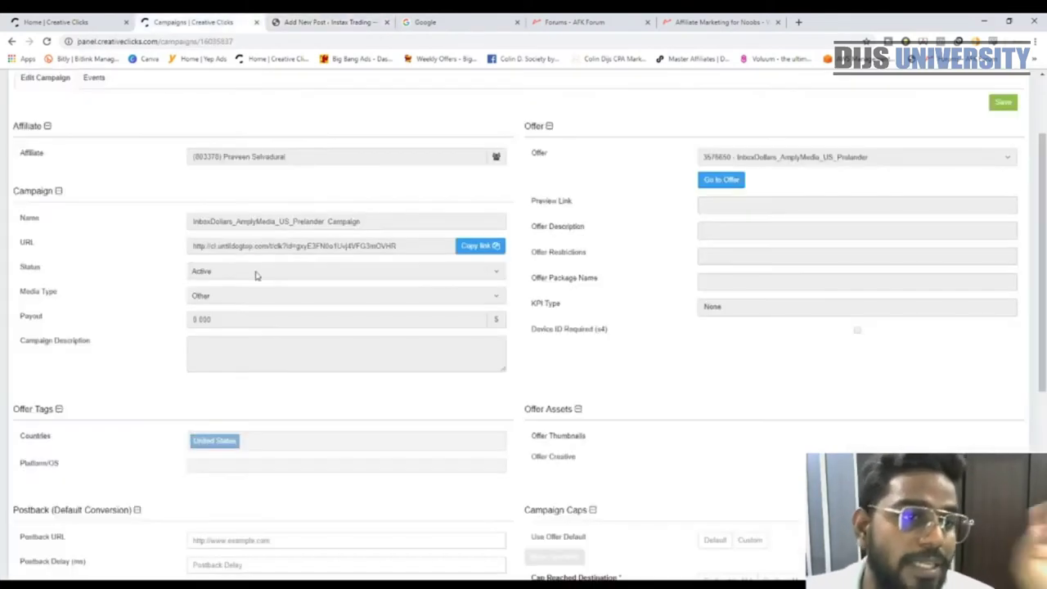
left_click(333, 20)
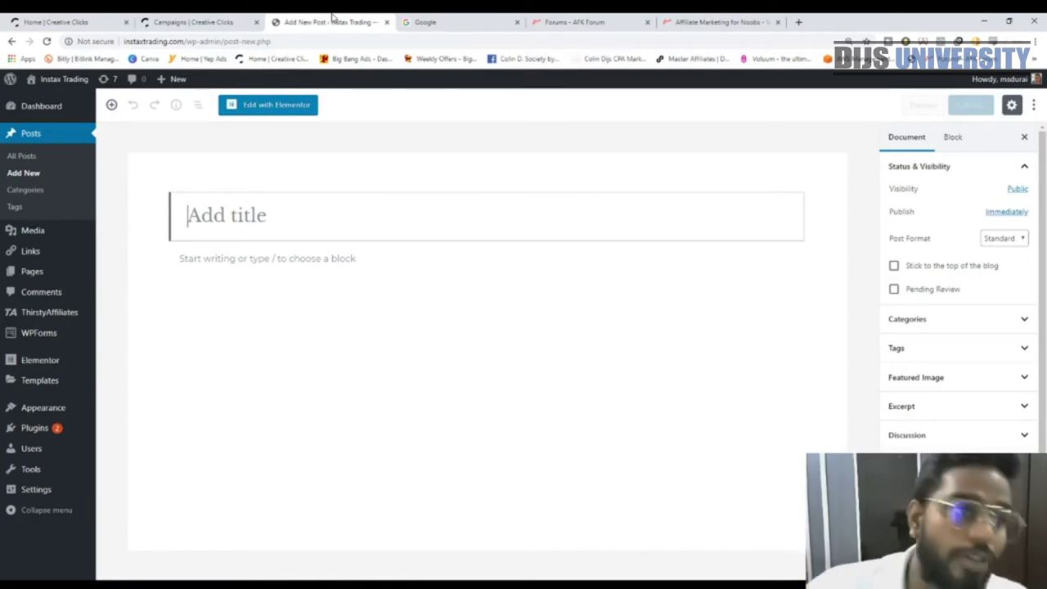
left_click(234, 22)
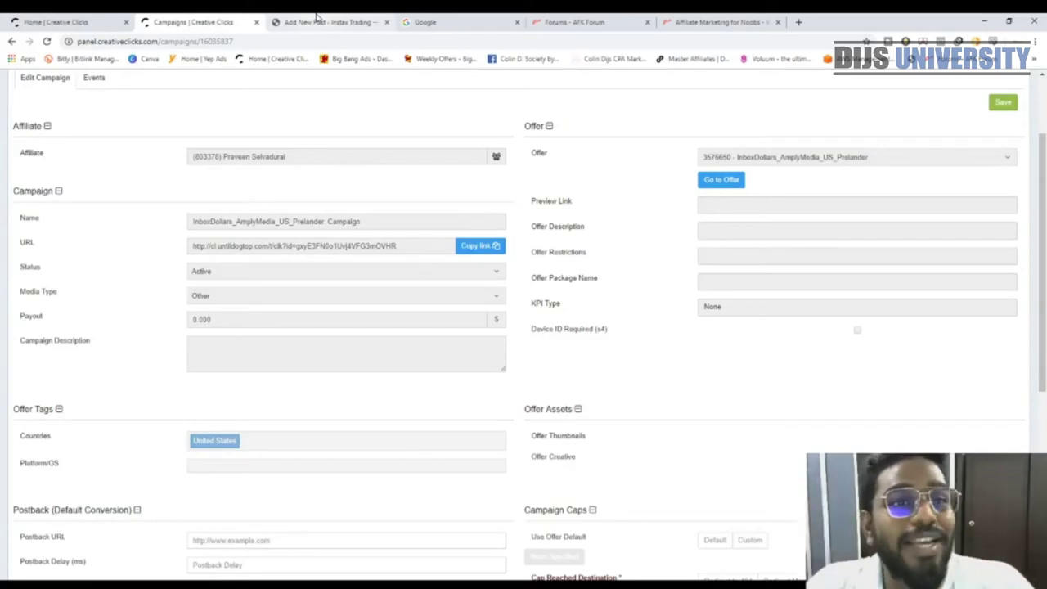
left_click(316, 16)
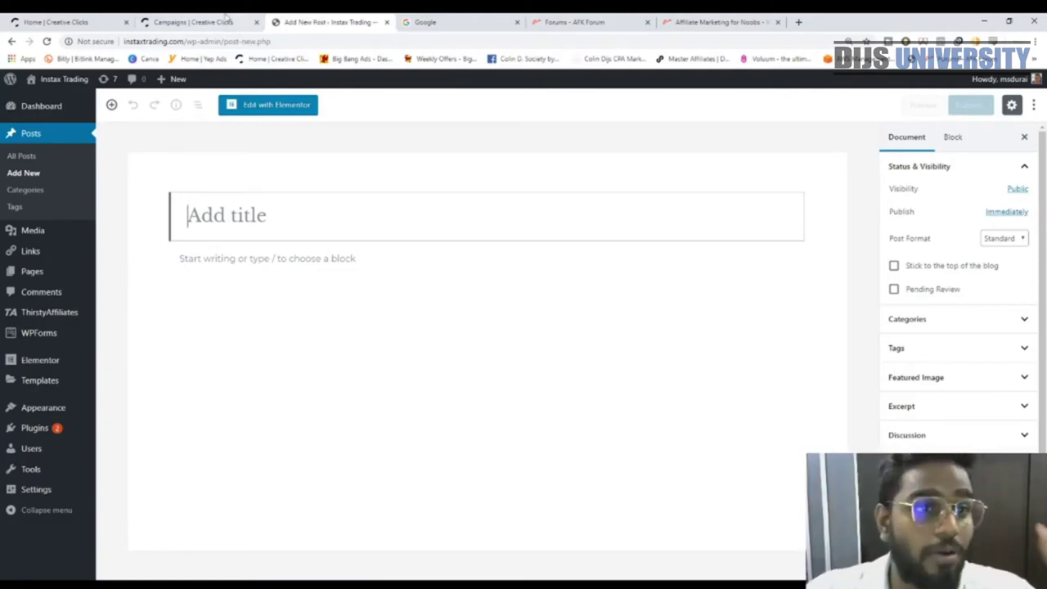
Open the 'Basic Of Affiliate Marketing With Clickbank' post from the Drafts list of all posts.
left_click(25, 156)
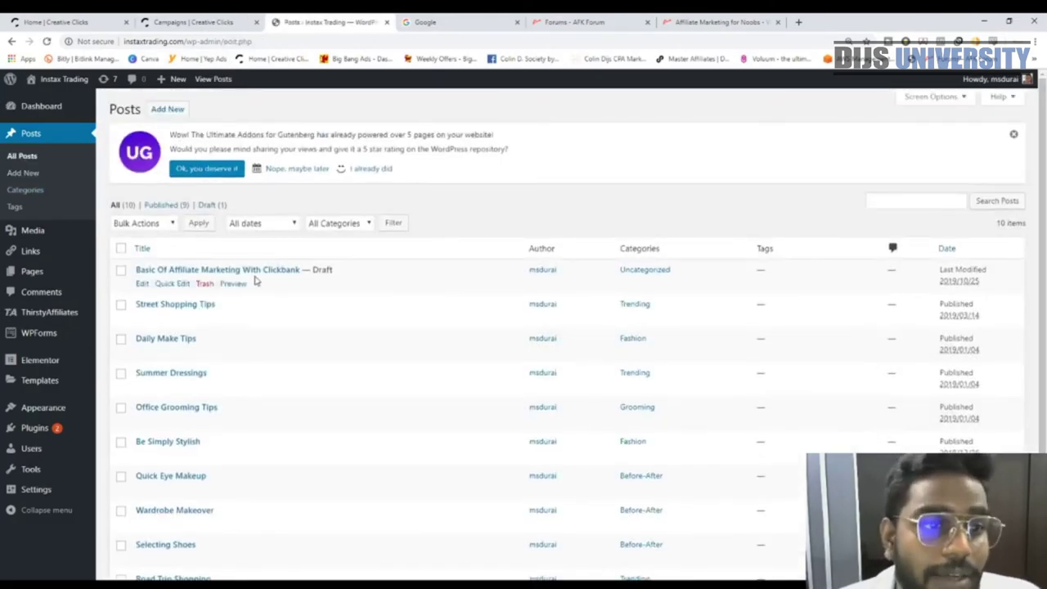
left_click(211, 206)
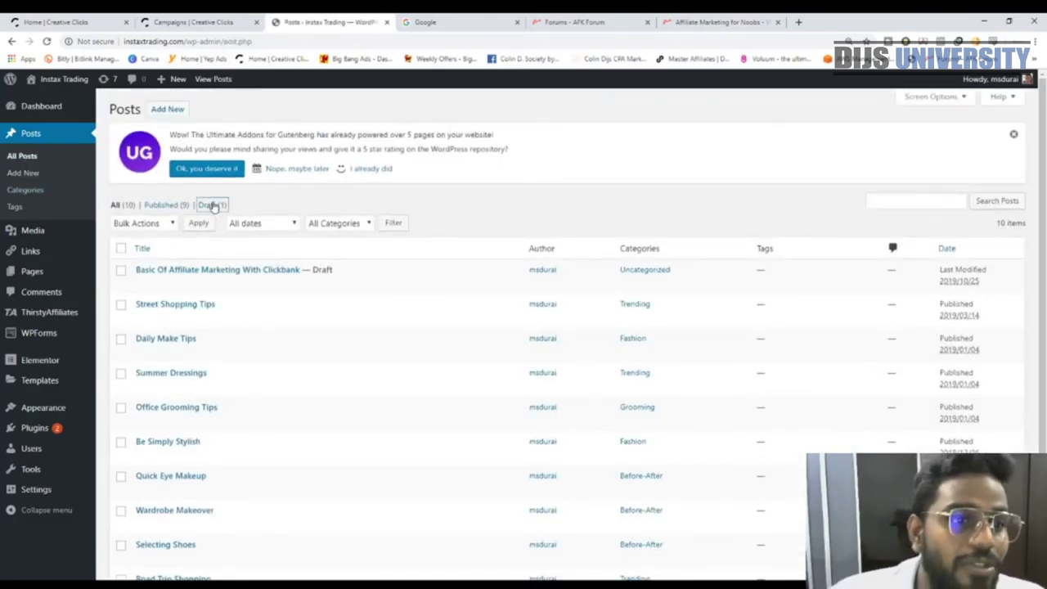
left_click(236, 272)
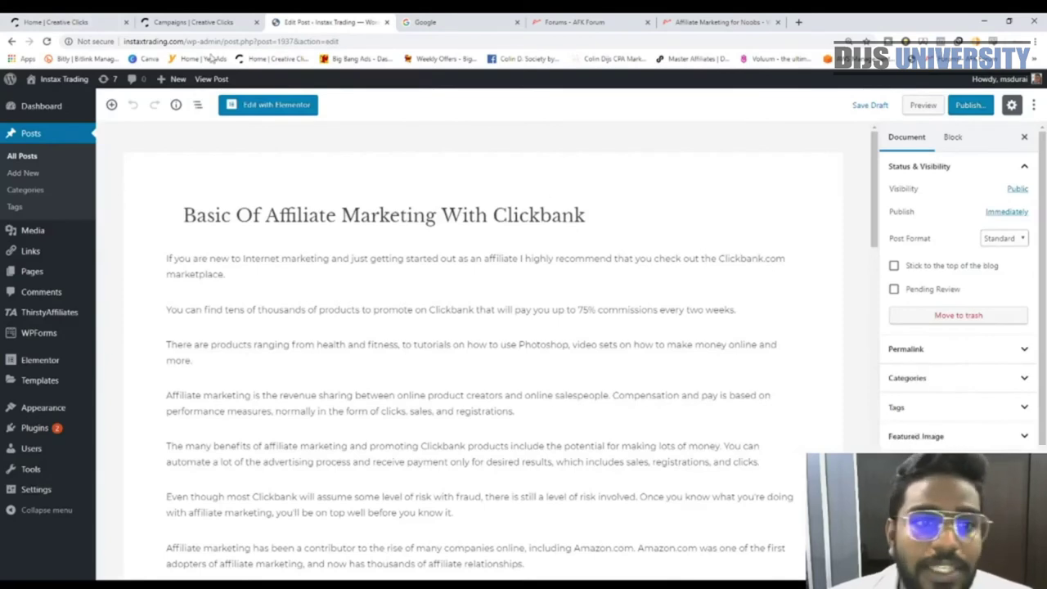
left_click_drag(184, 215, 482, 237)
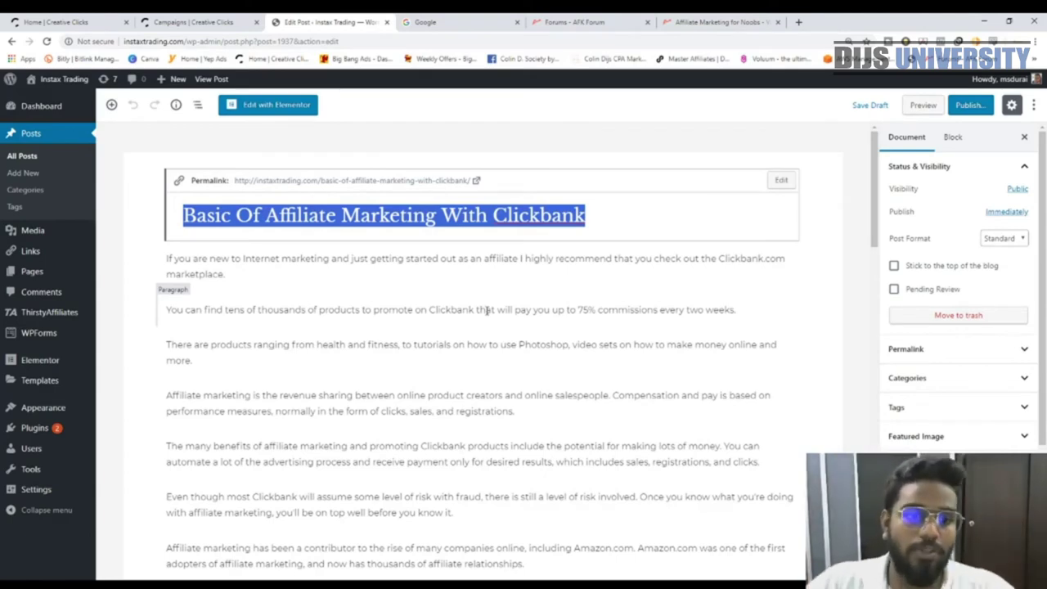
scroll(527, 292, "down", 2)
scroll(527, 292, "up", 2)
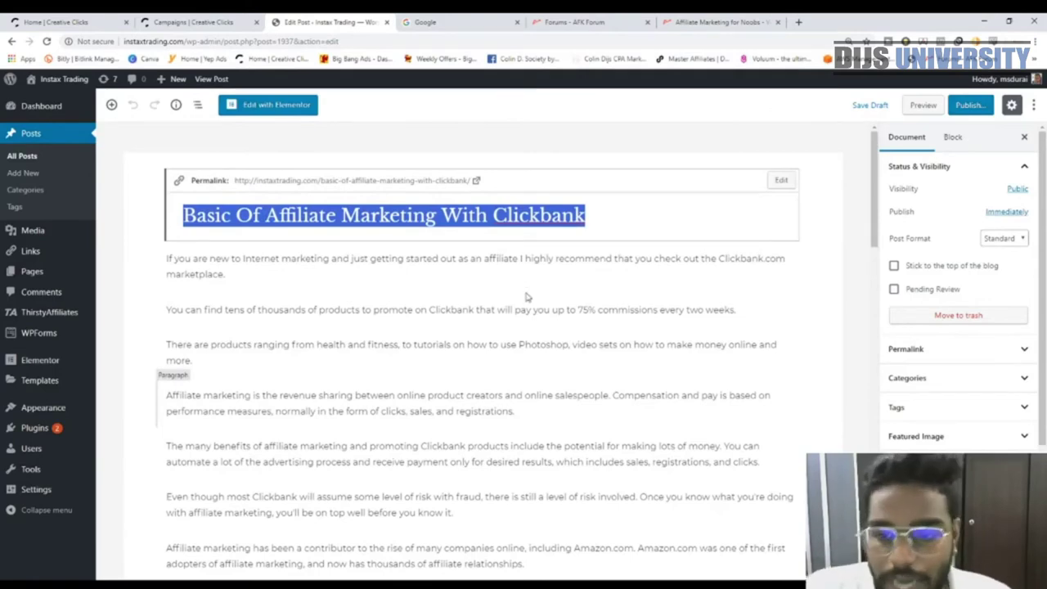
scroll(527, 292, "down", 10)
scroll(685, 433, "up", 6)
scroll(685, 433, "up", 5)
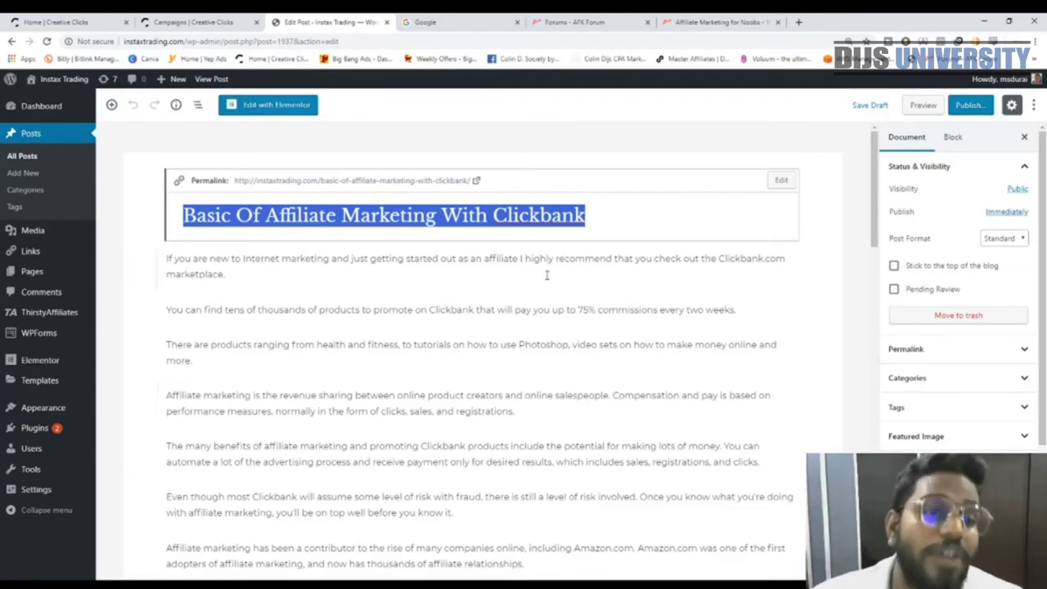
Copy the InboxDollars campaign tracking link from the CreativeClicks Campaign Details dialog.
left_click(496, 278)
left_click(168, 18)
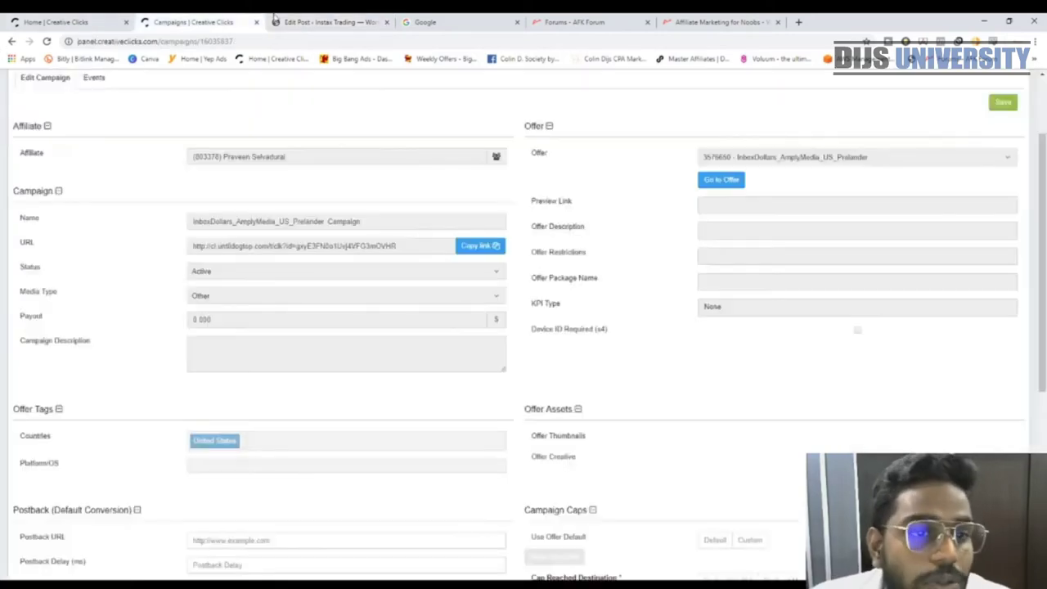
left_click(481, 248)
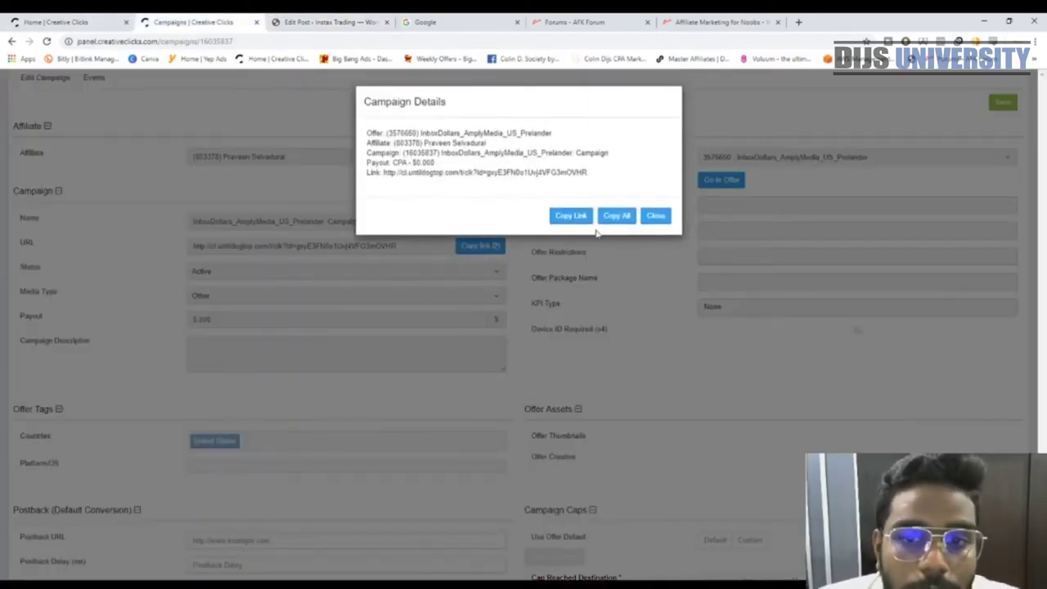
left_click(572, 217)
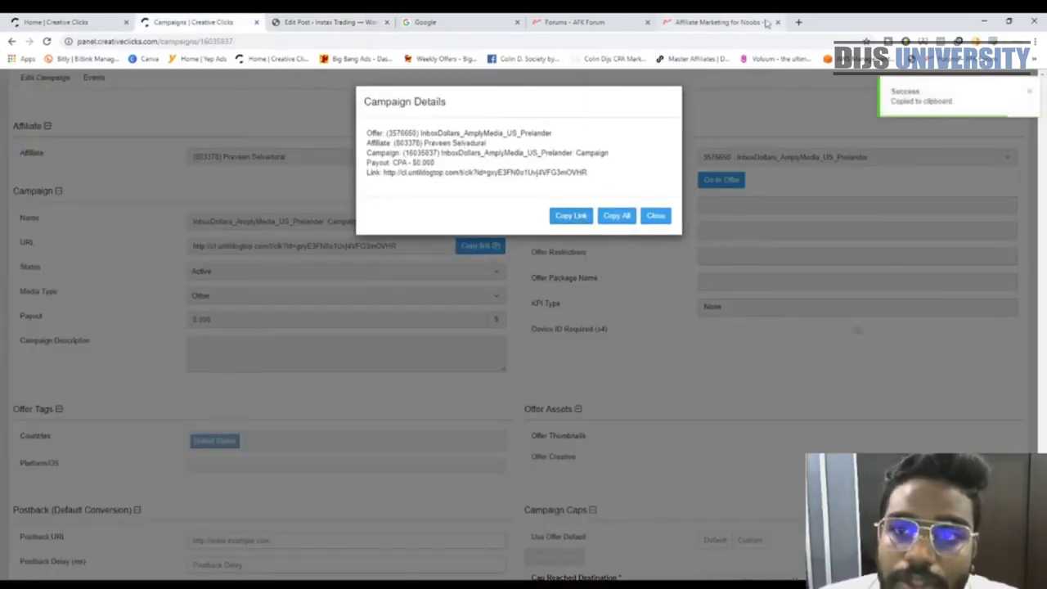
Load the Bitly sign-in page in a new browser tab.
left_click(799, 22)
type("bitl")
key("Return")
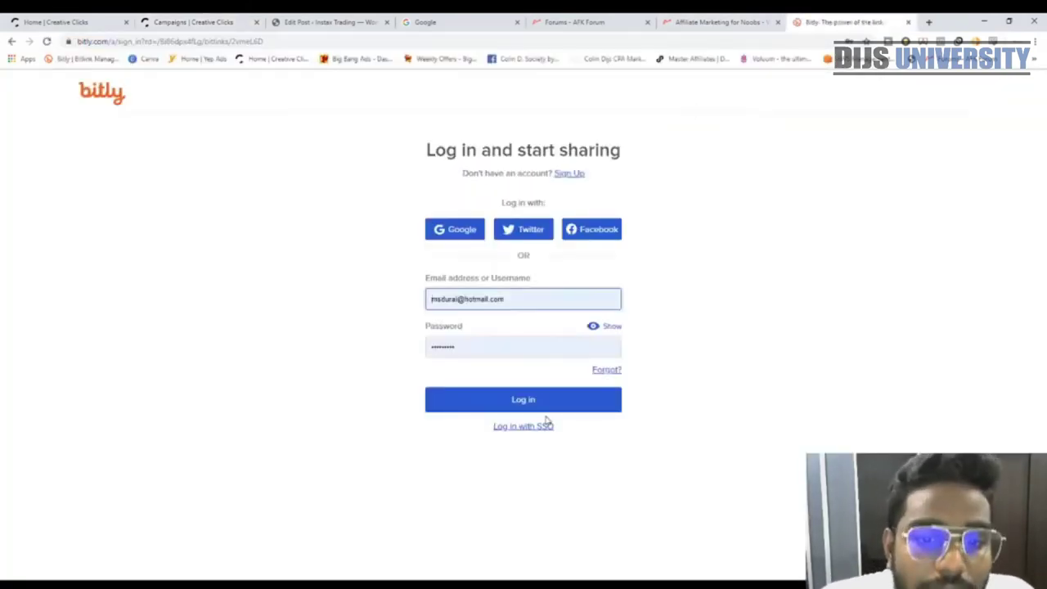
Log in to Bitly and create a short link for the pasted campaign URL titled 'Creative Sample'.
left_click(533, 400)
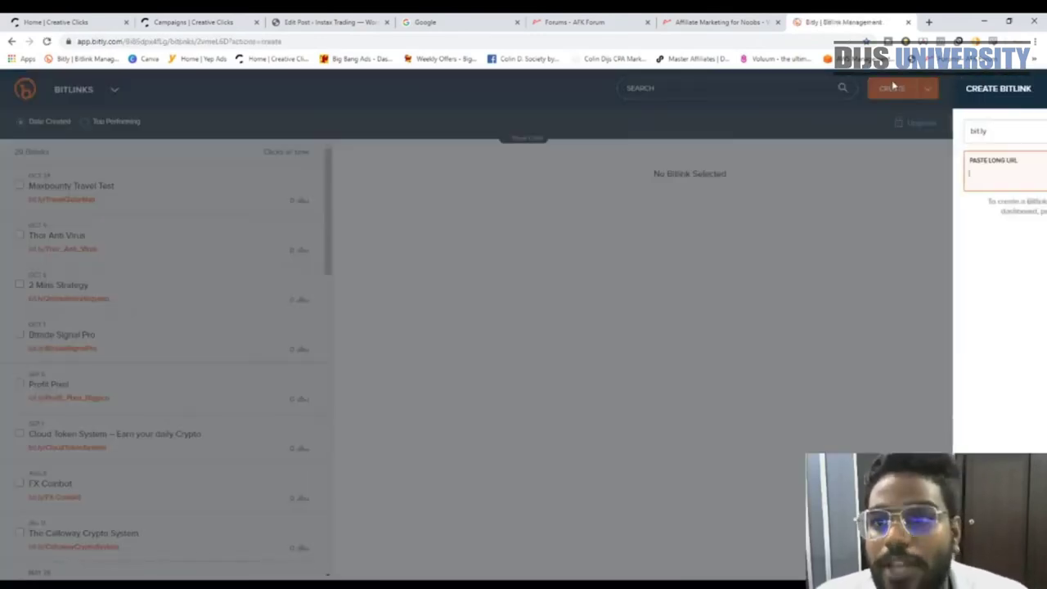
left_click(892, 87)
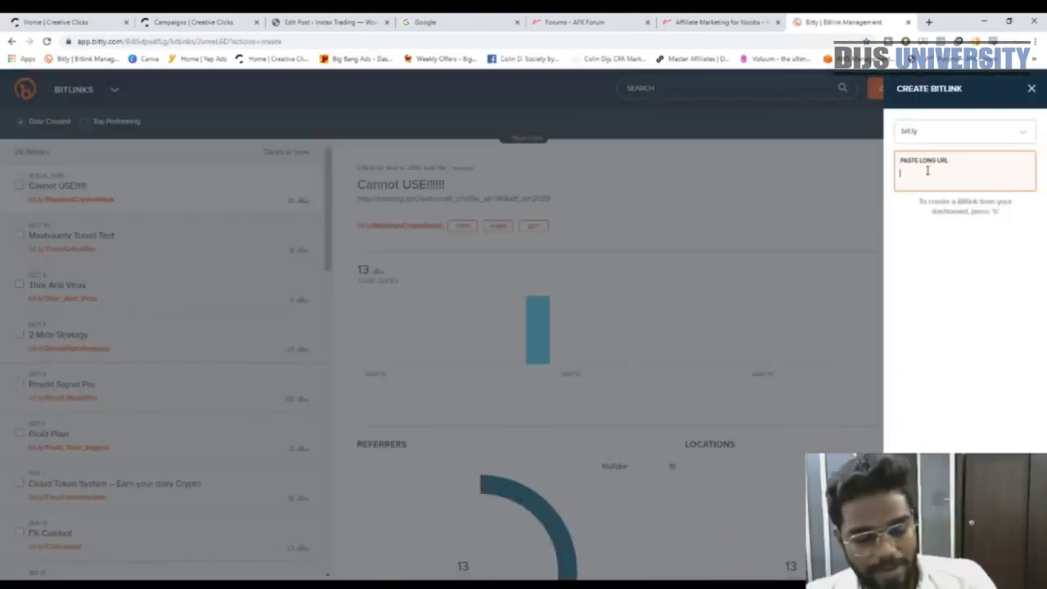
key("ctrl+v")
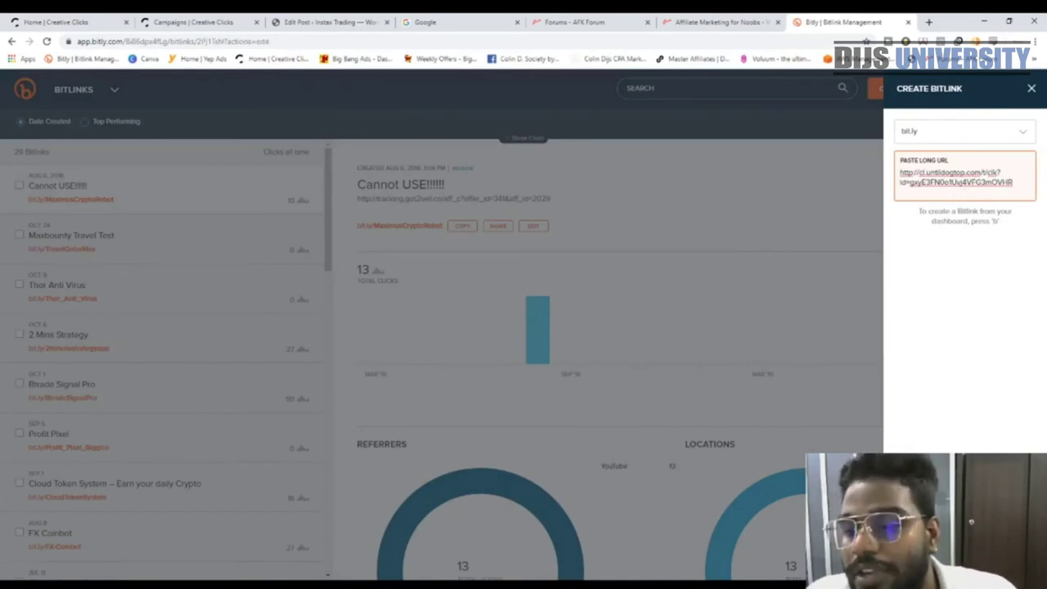
left_click(961, 189)
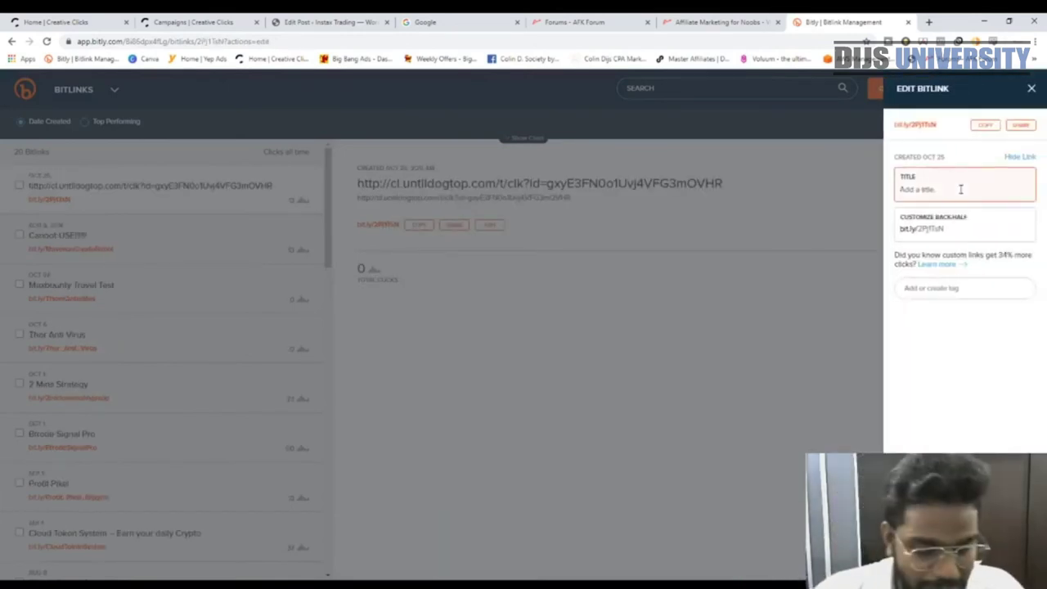
type("Craa")
type("tive Sample")
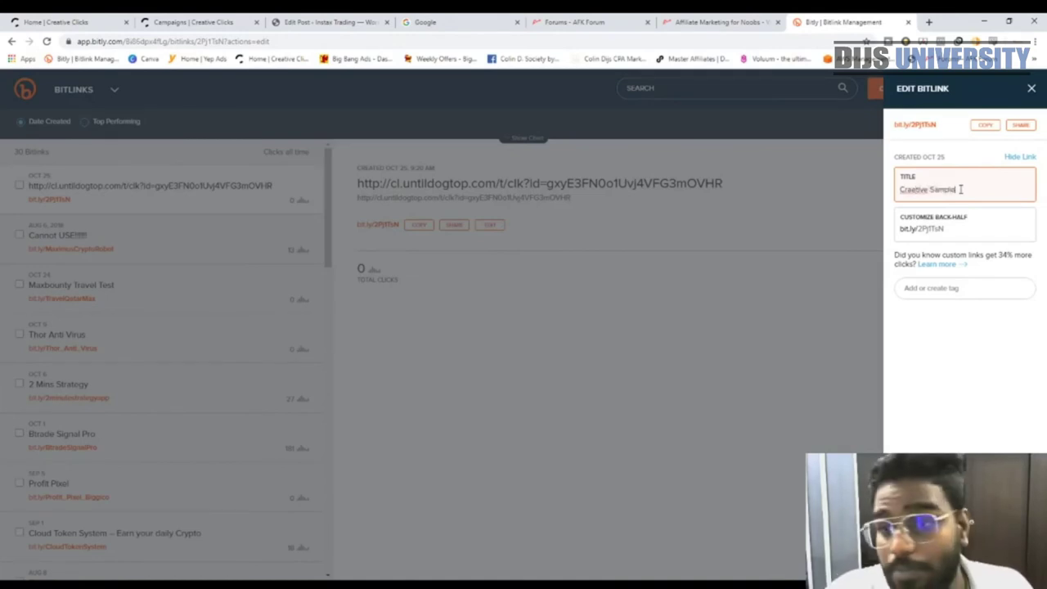
Set the back-half to 'InboxDollarsMakeMoney', copy the short link, and return to the WordPress post.
left_click_drag(949, 229, 920, 230)
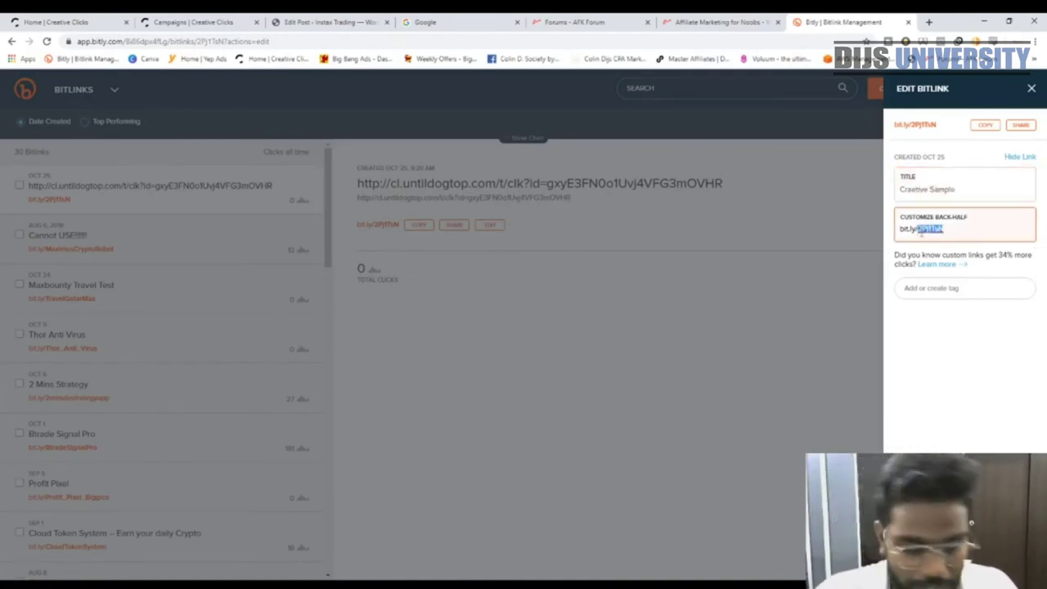
key("BackSpace")
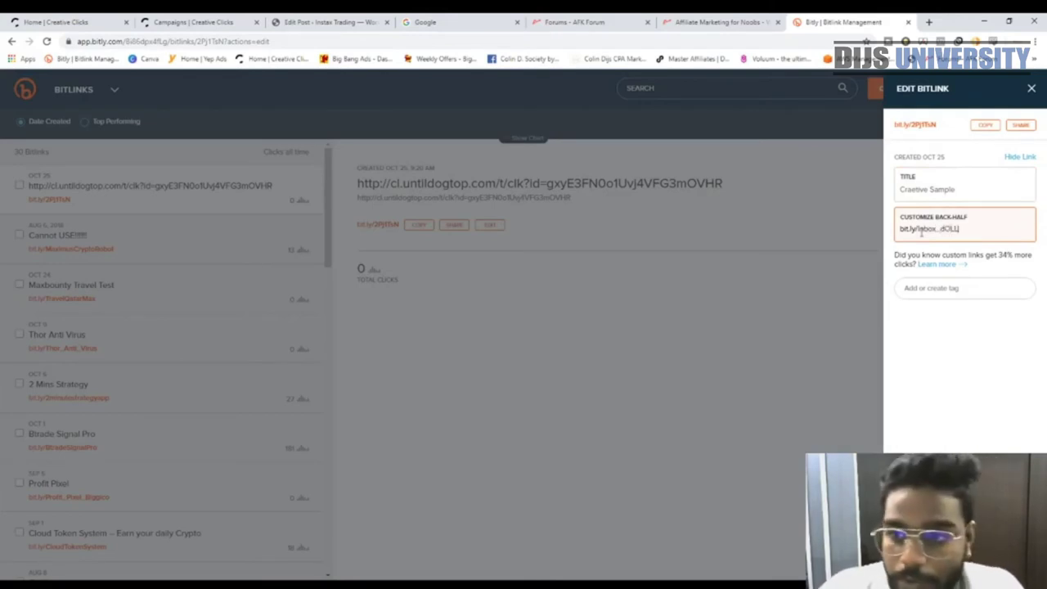
key("BackSpace")
key("BackSpace")
key("BackSpace")
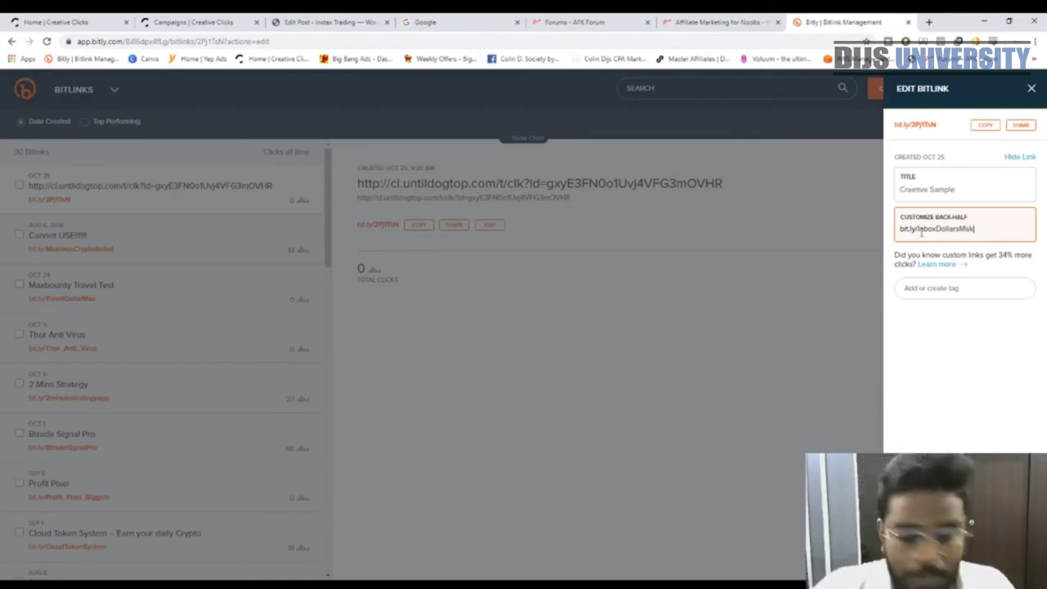
type("eMoney")
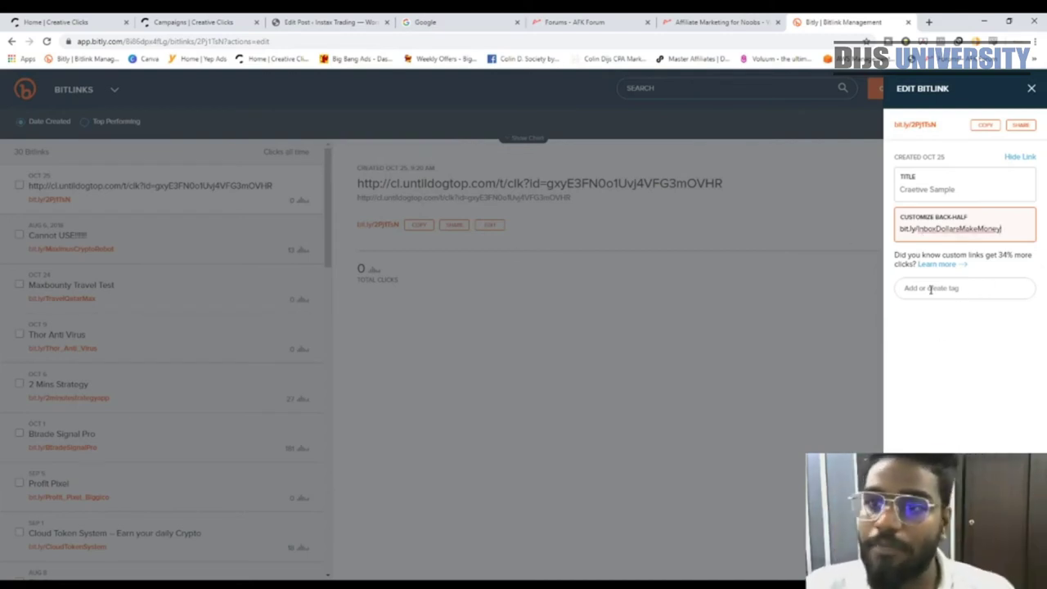
left_click(986, 125)
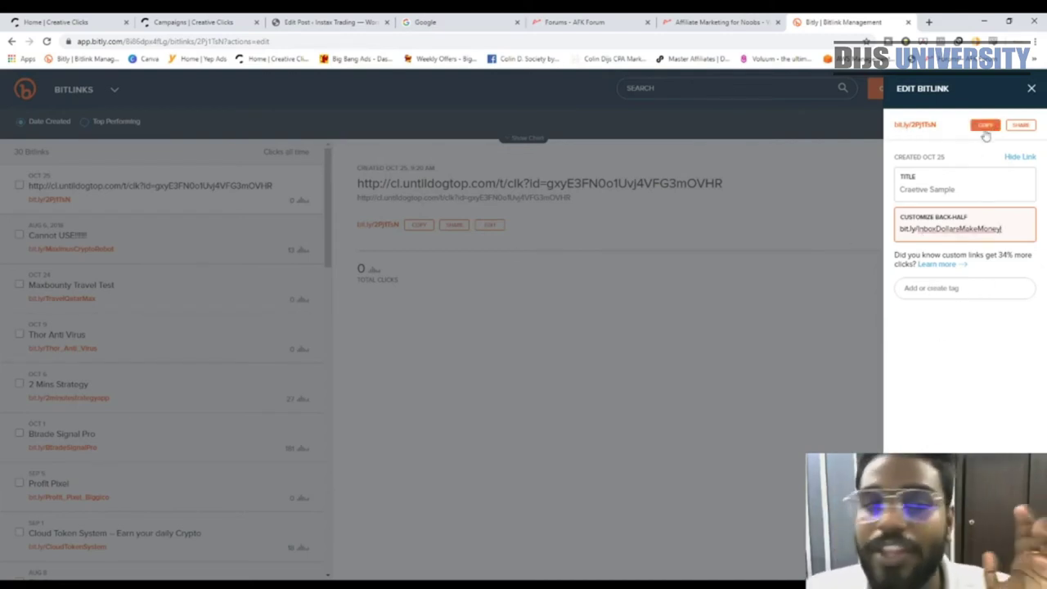
type("!")
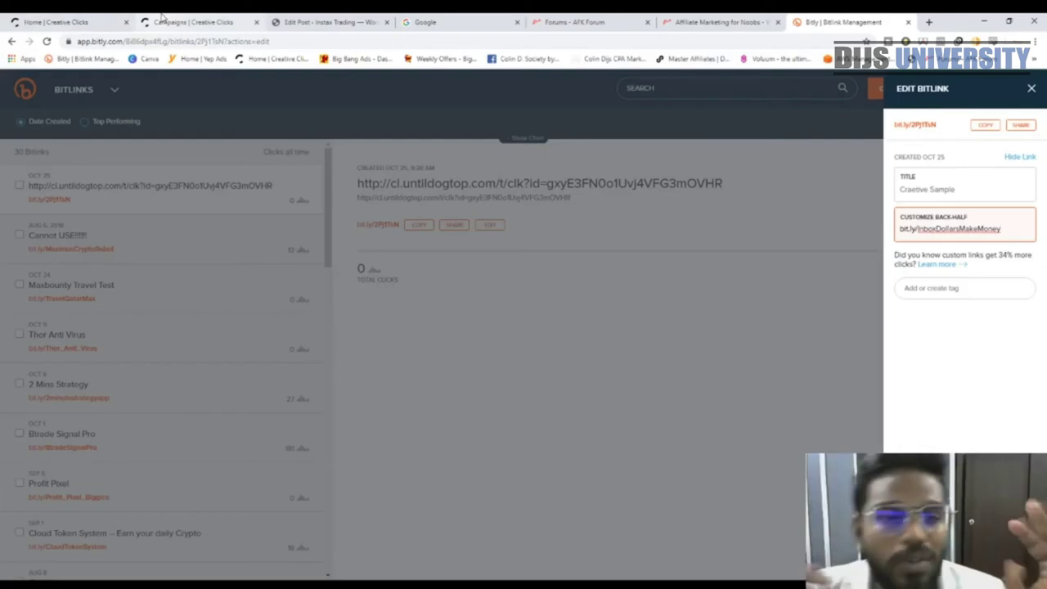
left_click(297, 22)
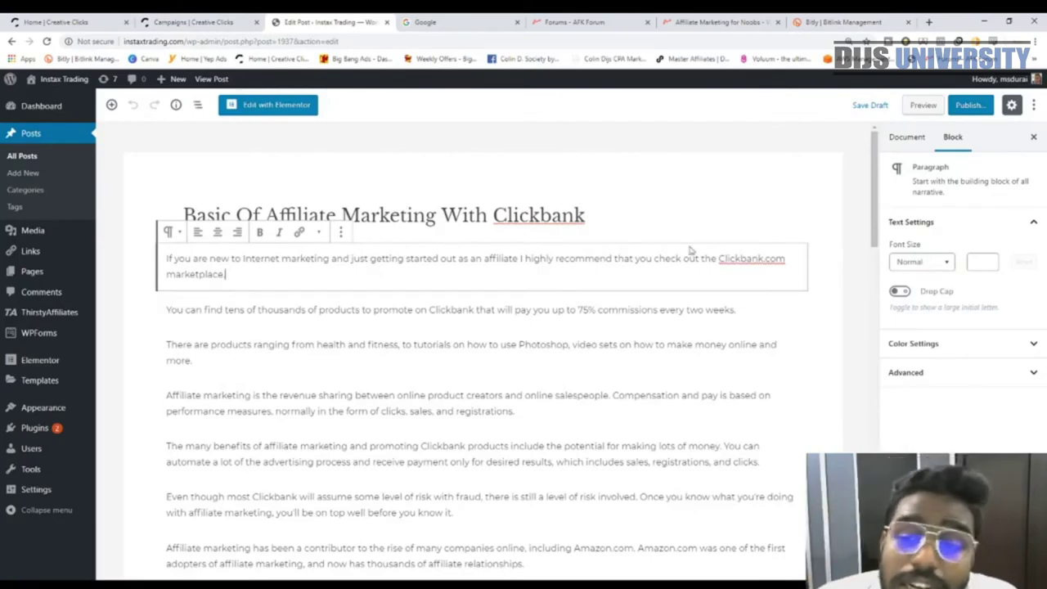
Select the InboxDollars image and its existing Link URL in the block sidebar.
scroll(526, 239, "down", 5)
scroll(818, 221, "up", 3)
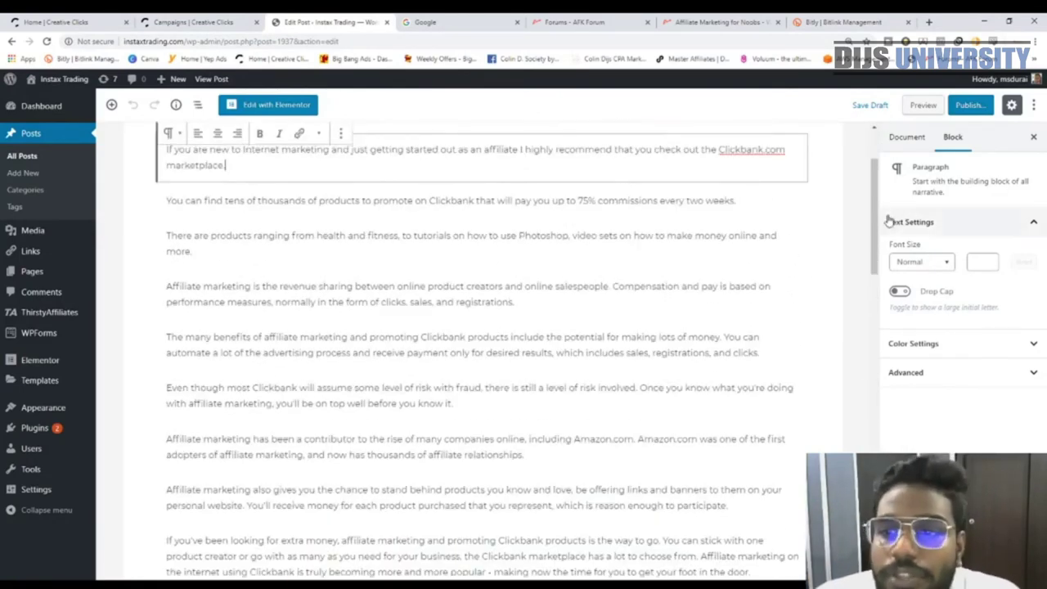
scroll(875, 203, "up", 2)
left_click_drag(876, 203, 881, 305)
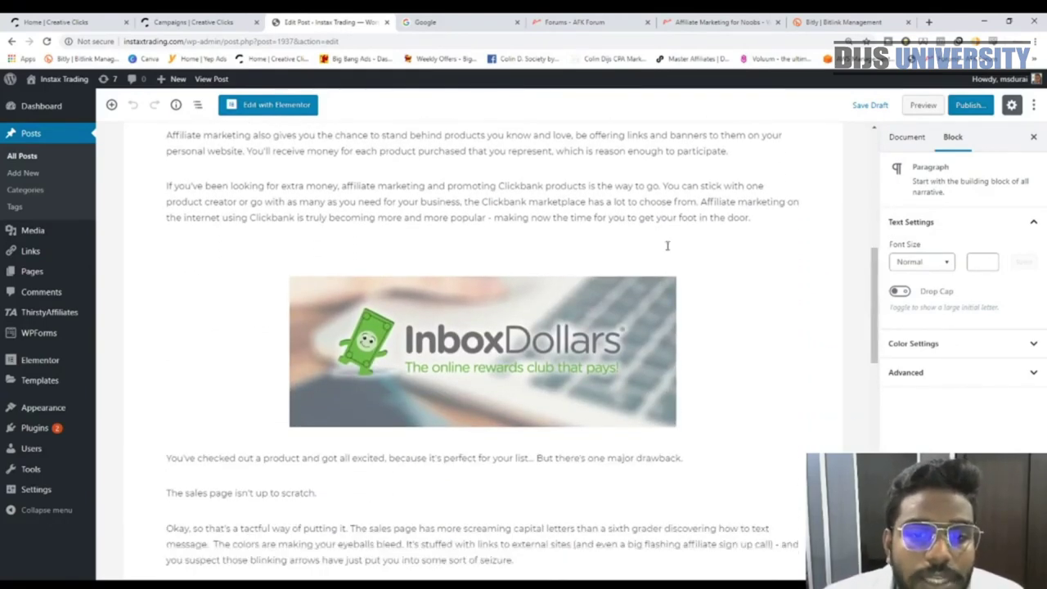
left_click(398, 326)
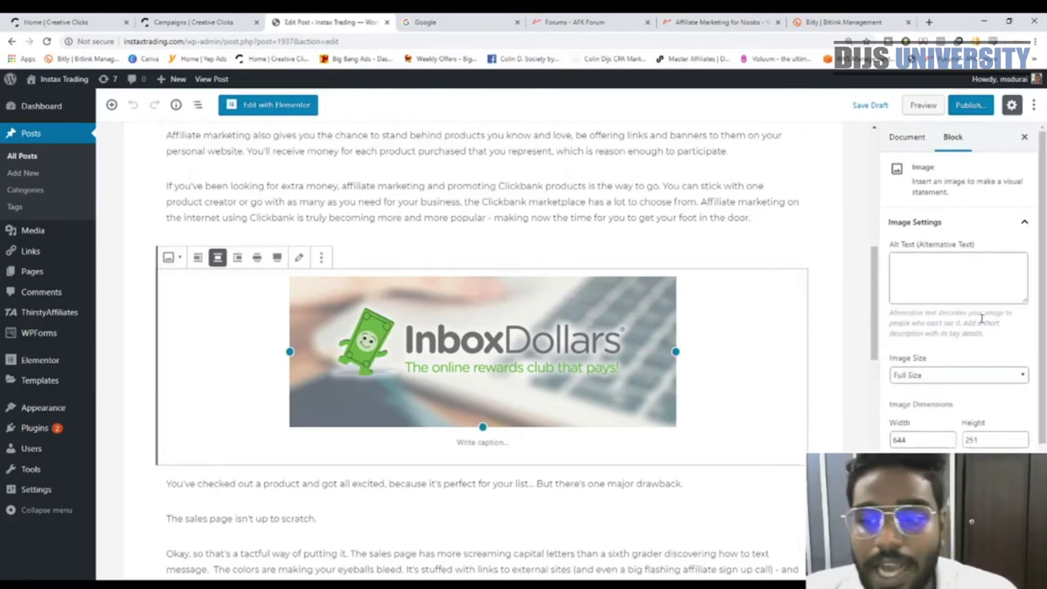
left_click_drag(1043, 219, 1045, 341)
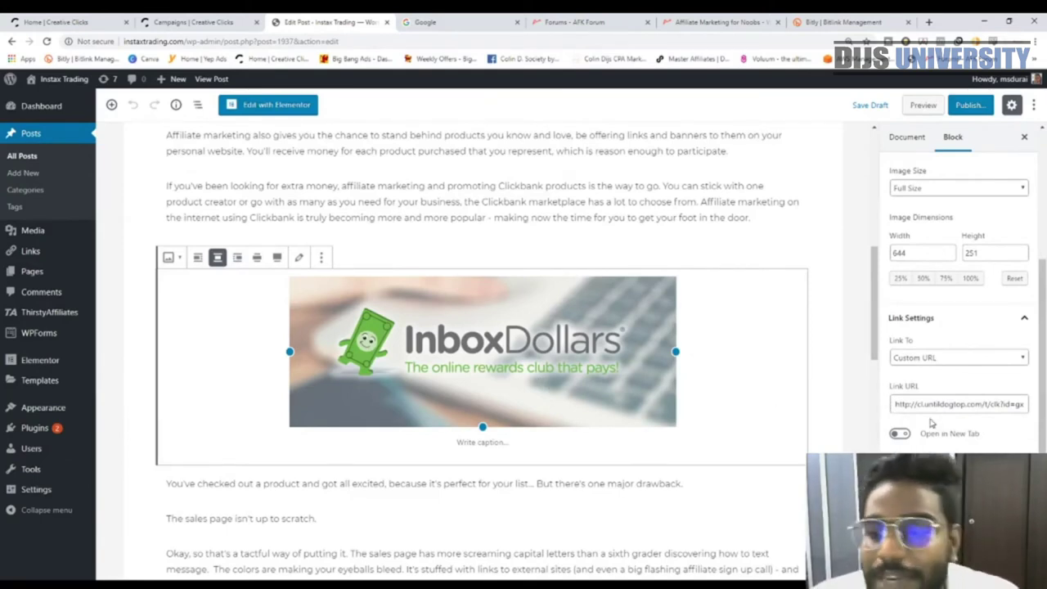
left_click_drag(896, 406, 1037, 401)
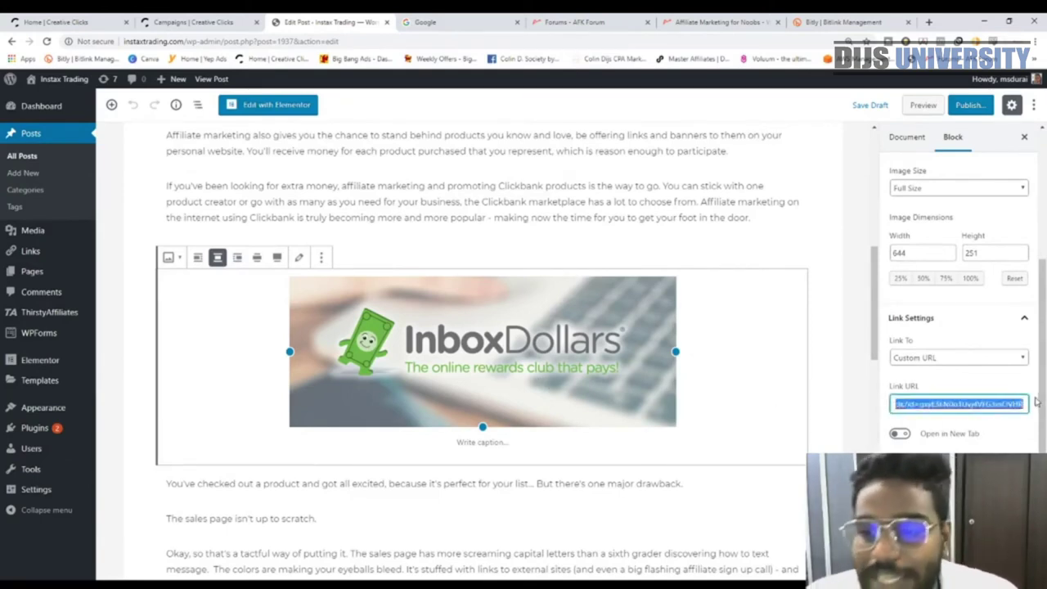
Replace the image's Link URL with the CreativeClicks campaign tracking link.
left_click(193, 22)
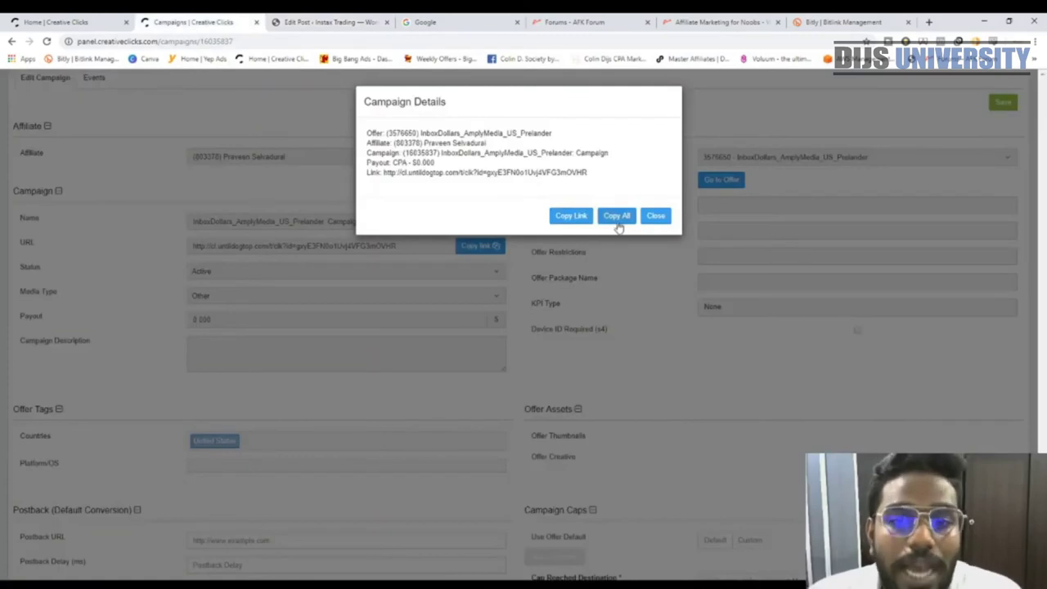
left_click(572, 217)
left_click(332, 22)
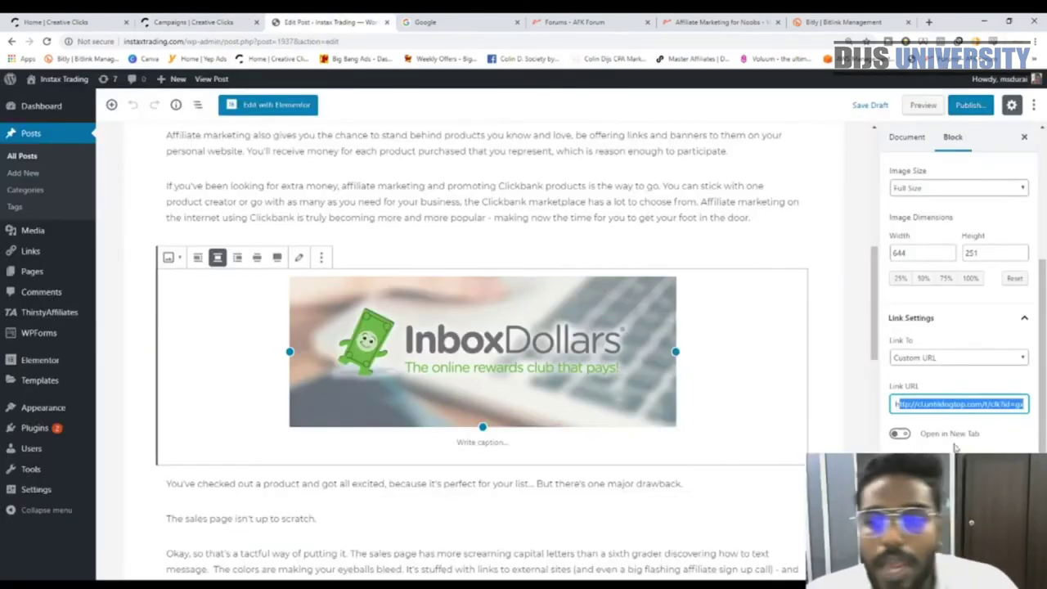
key("ctrl+v")
left_click(927, 362)
scroll(927, 381, "up", 1)
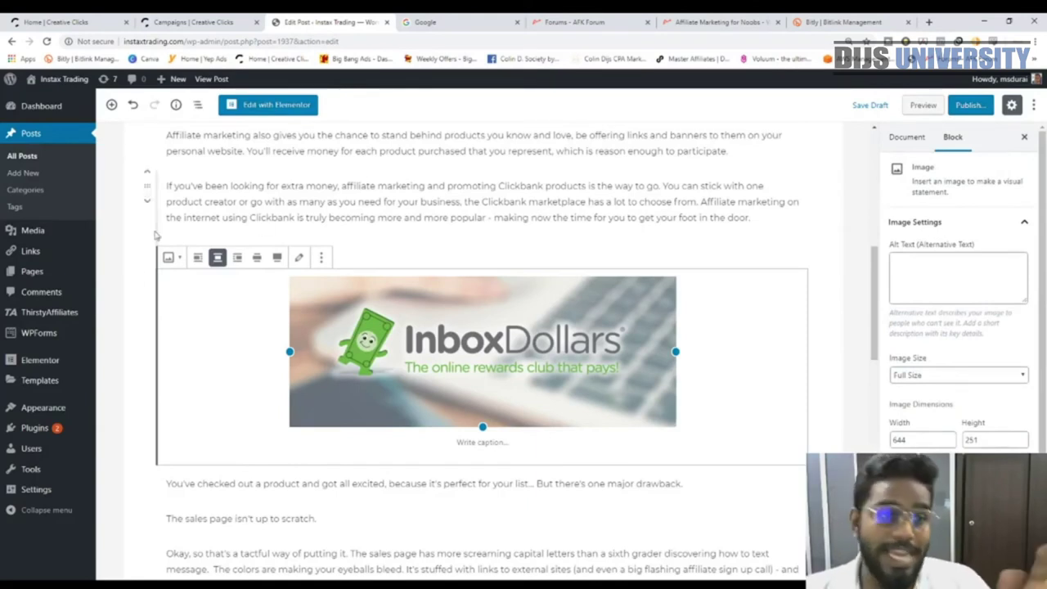
left_click(452, 21)
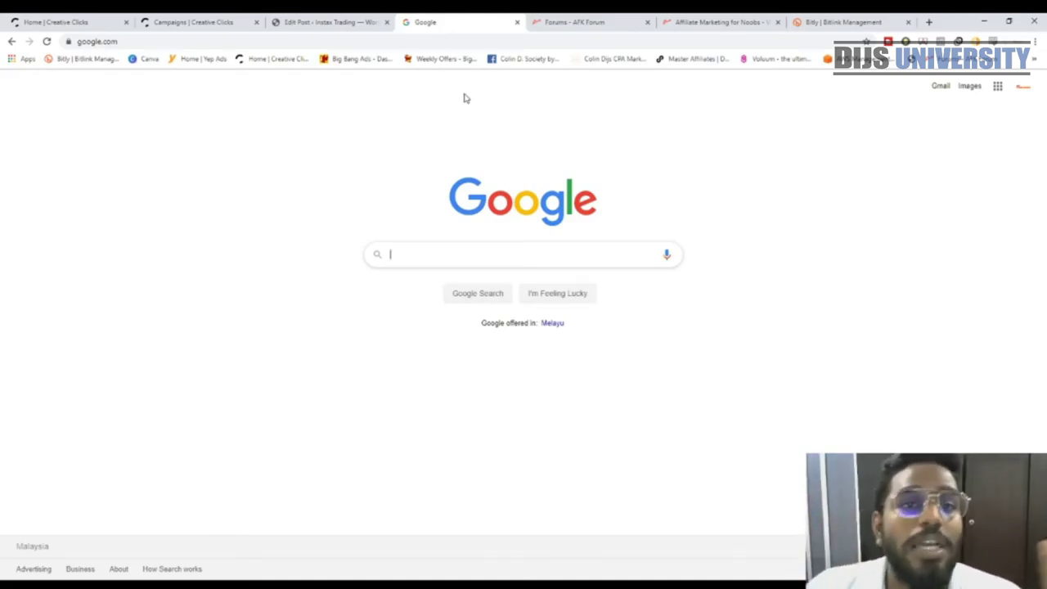
Back in the post editor, close the block inserter and select the InboxDollars image block.
left_click(320, 21)
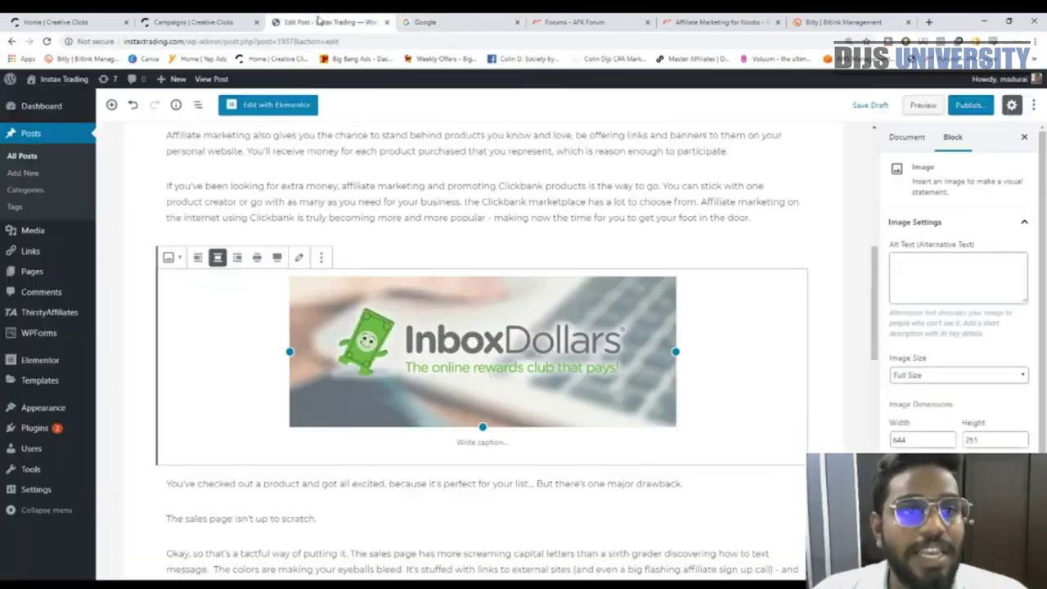
left_click(514, 247)
left_click(468, 277)
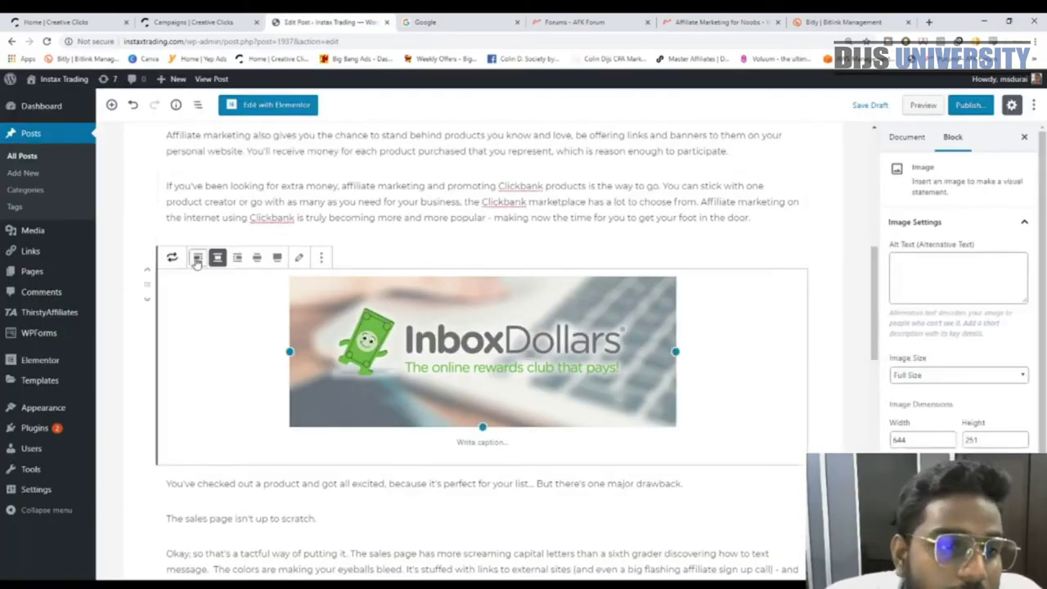
left_click(425, 256)
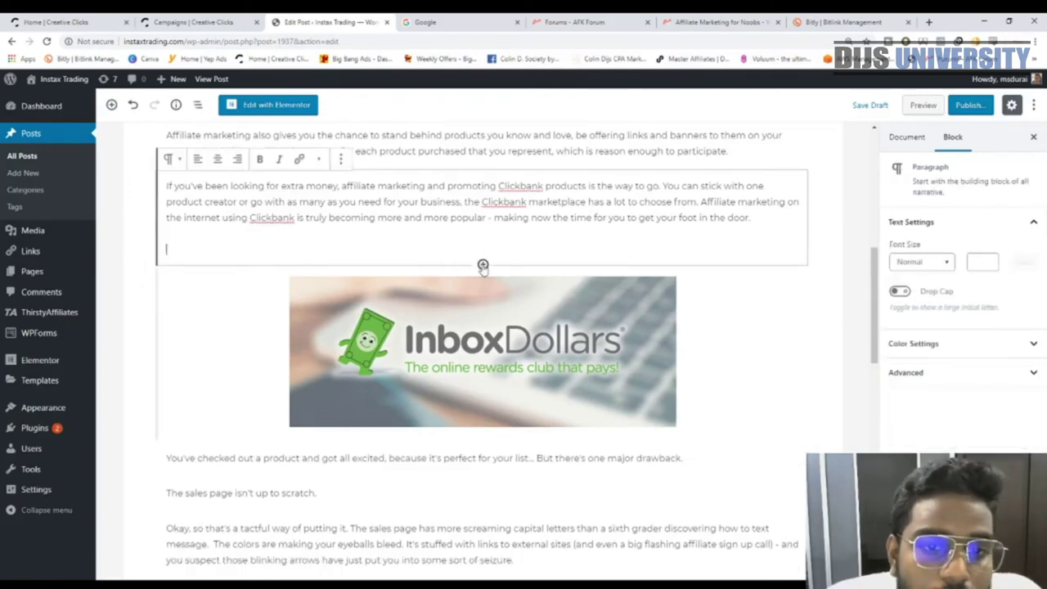
left_click(483, 266)
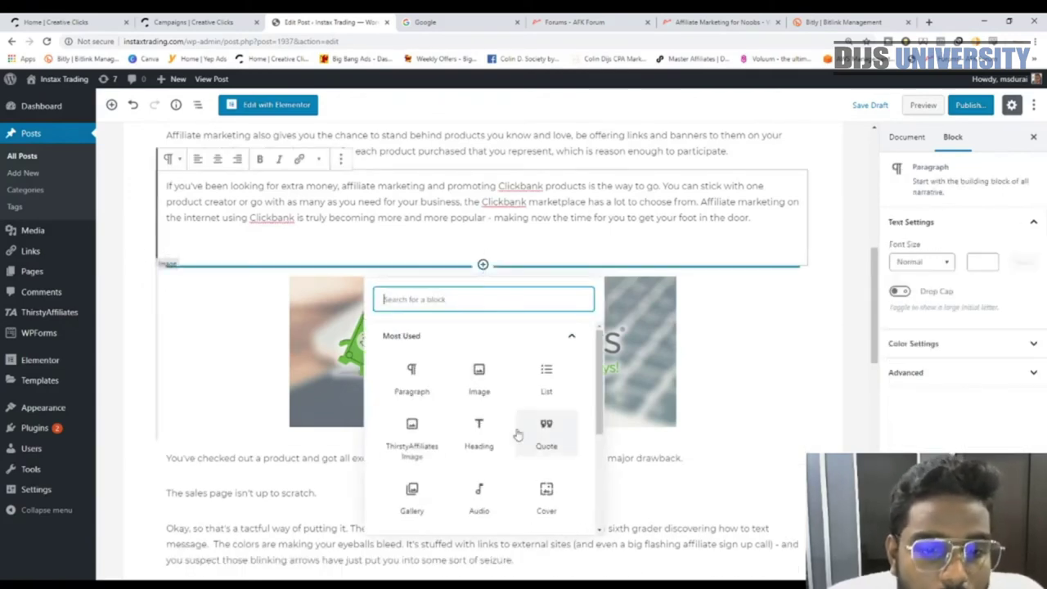
scroll(479, 393, "down", 2)
scroll(495, 385, "up", 2)
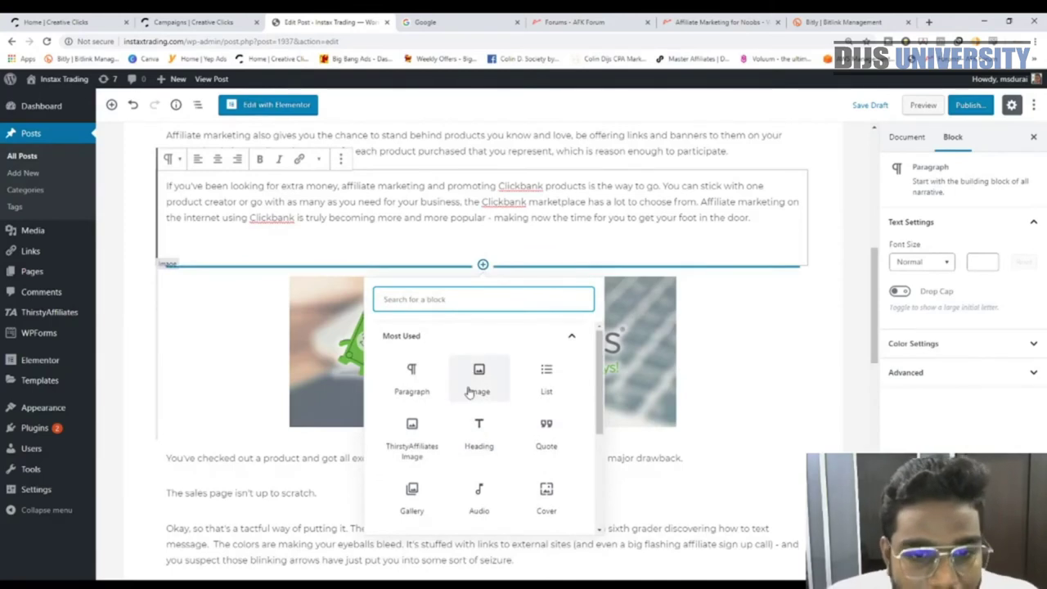
left_click(741, 337)
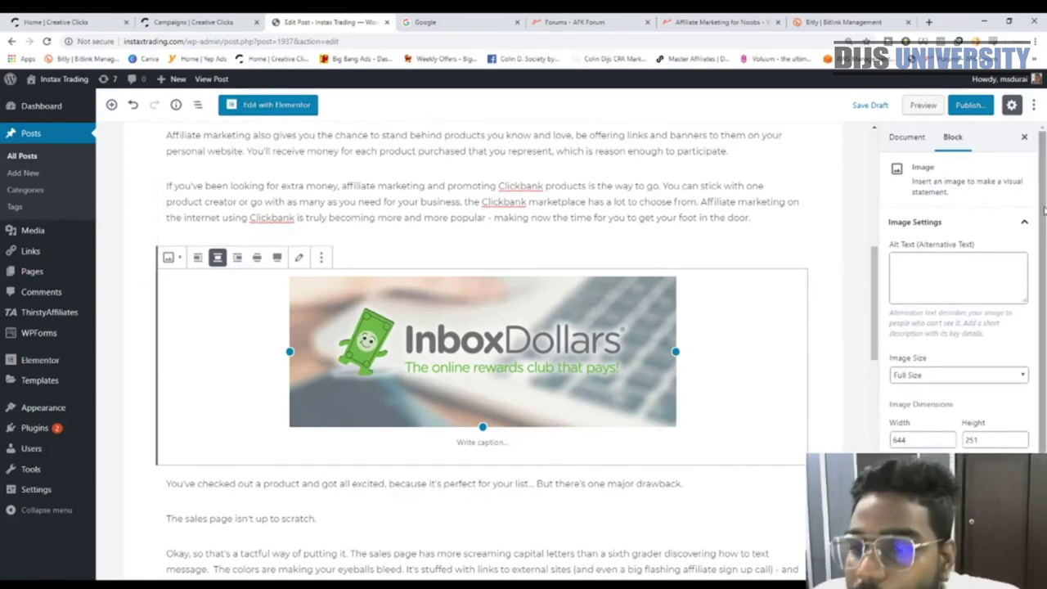
Paste the campaign URL as the image's Link URL and confirm it.
scroll(1044, 221, "down", 1)
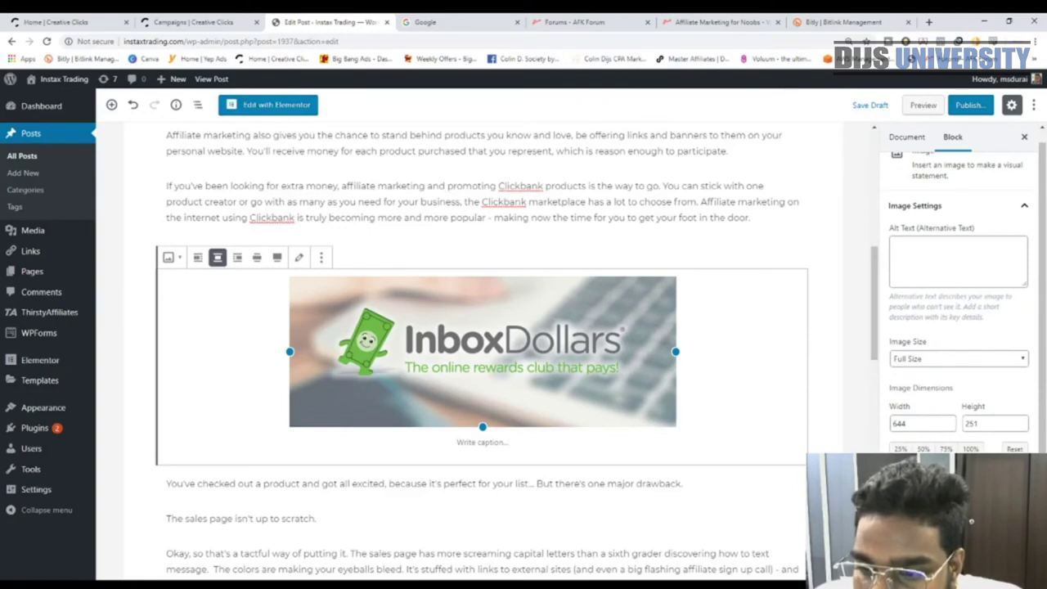
scroll(888, 413, "down", 3)
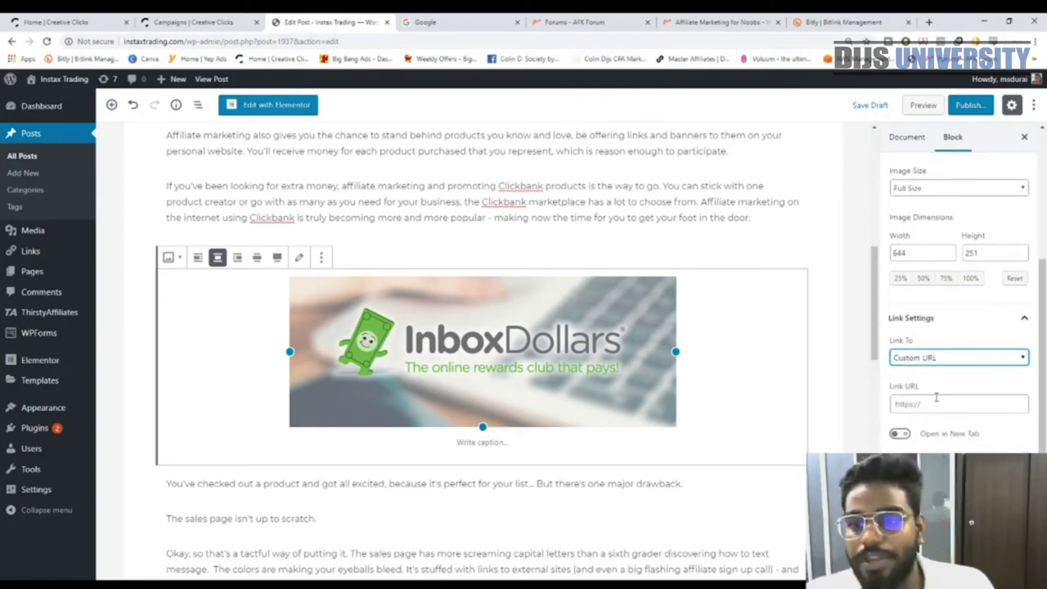
left_click(931, 401)
key("ctrl+v")
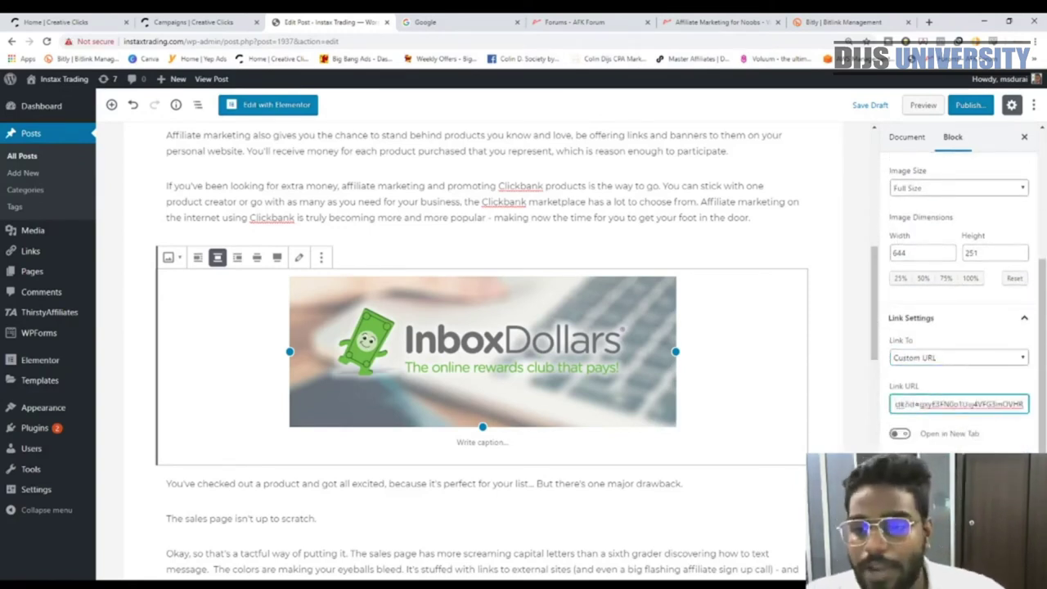
left_click(966, 448)
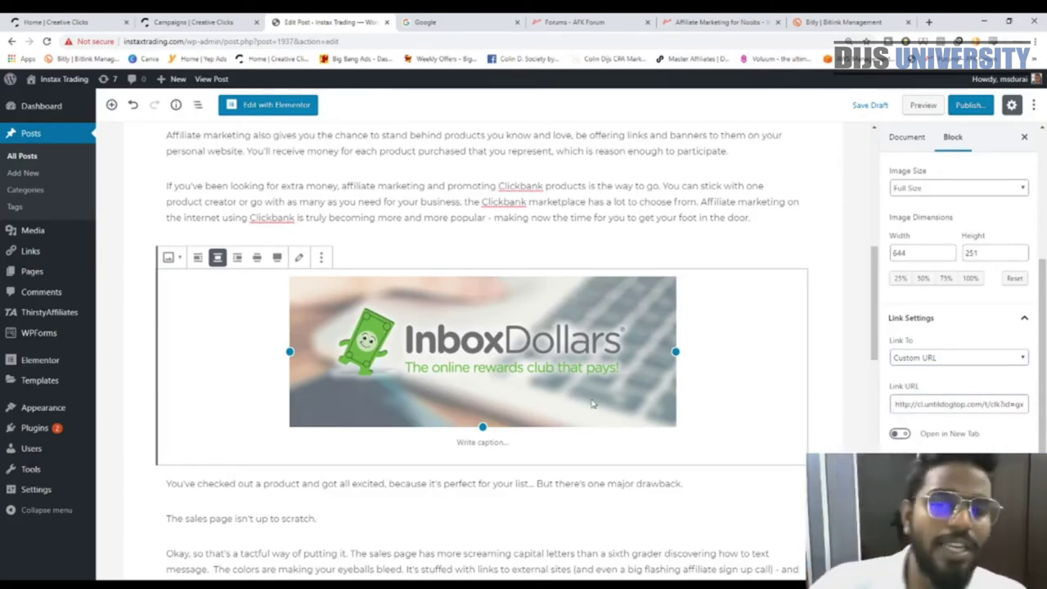
scroll(642, 381, "up", 4)
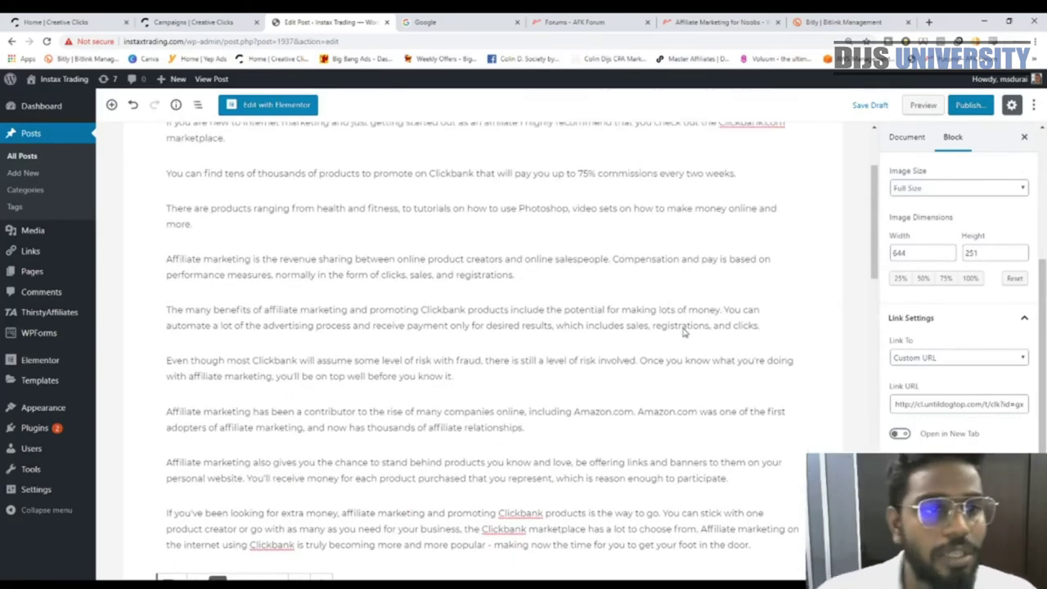
scroll(684, 330, "up", 1)
scroll(684, 332, "down", 2)
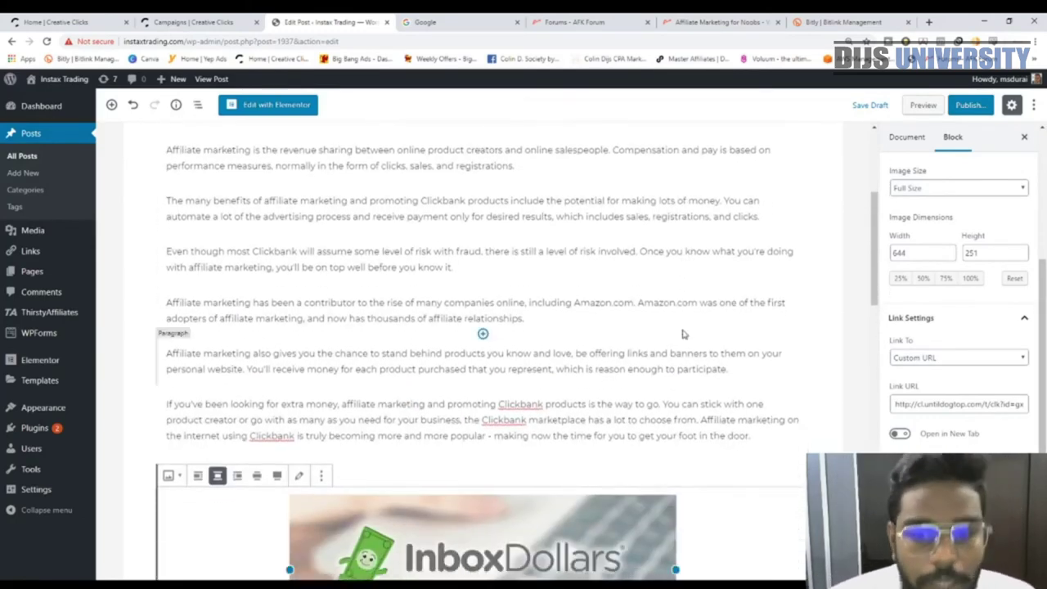
scroll(693, 370, "down", 1)
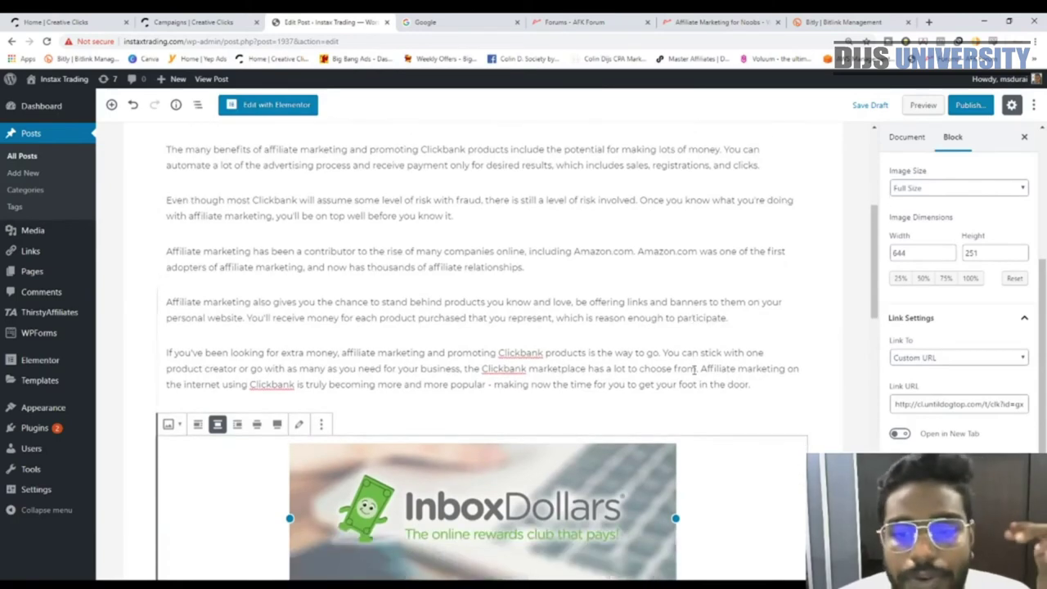
scroll(694, 370, "down", 1)
scroll(694, 370, "down", 3)
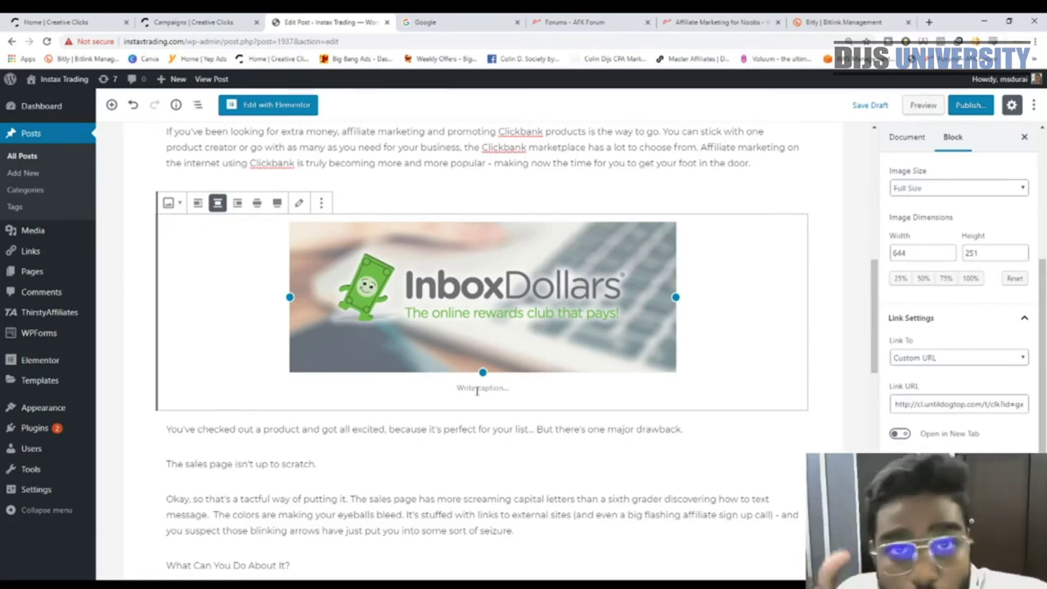
scroll(491, 413, "down", 3)
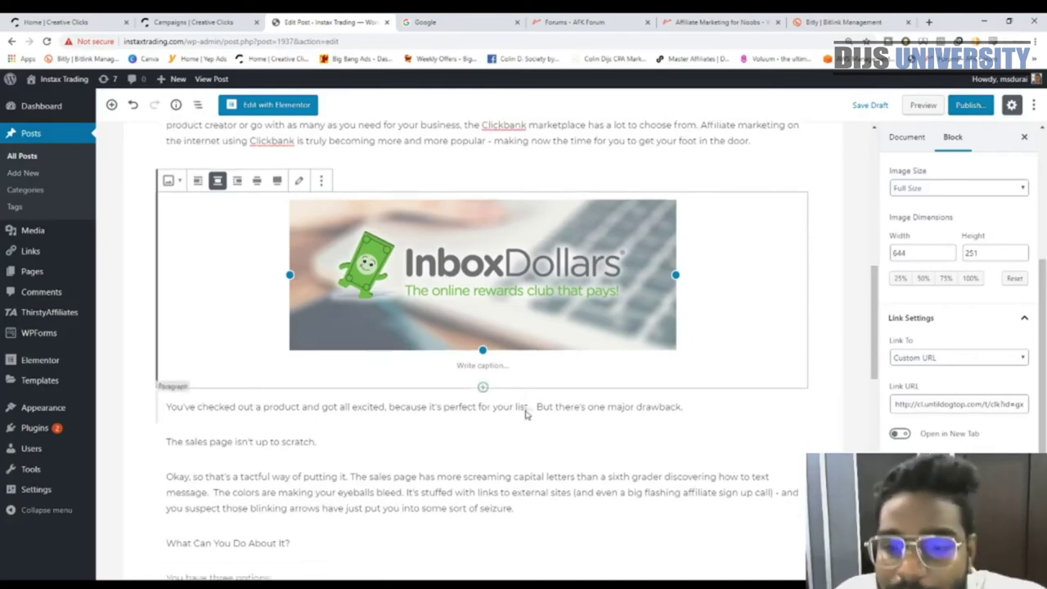
scroll(526, 414, "down", 1)
scroll(491, 368, "up", 2)
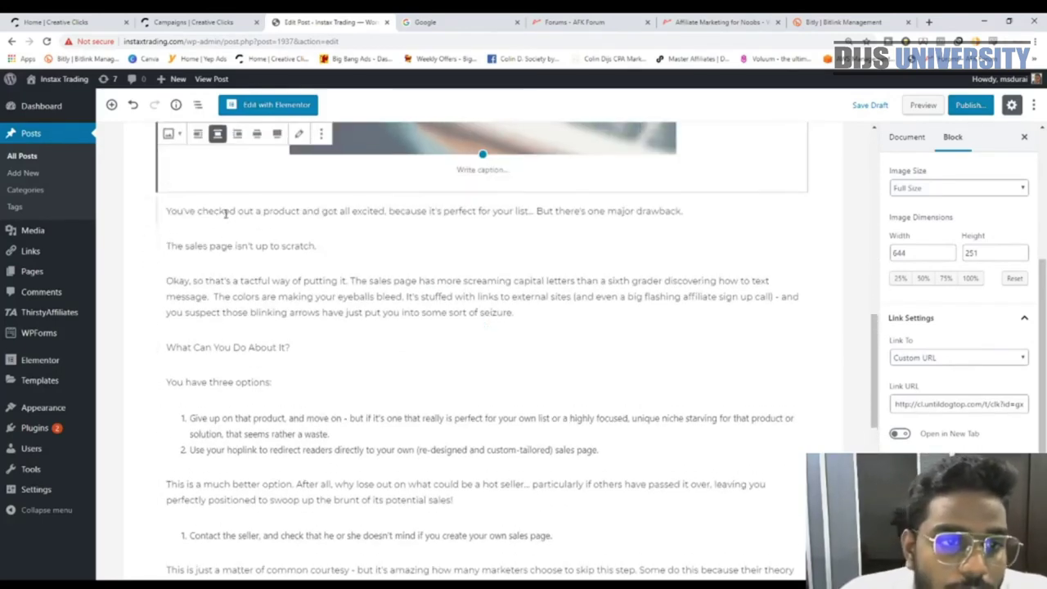
scroll(294, 282, "down", 3)
scroll(295, 283, "down", 3)
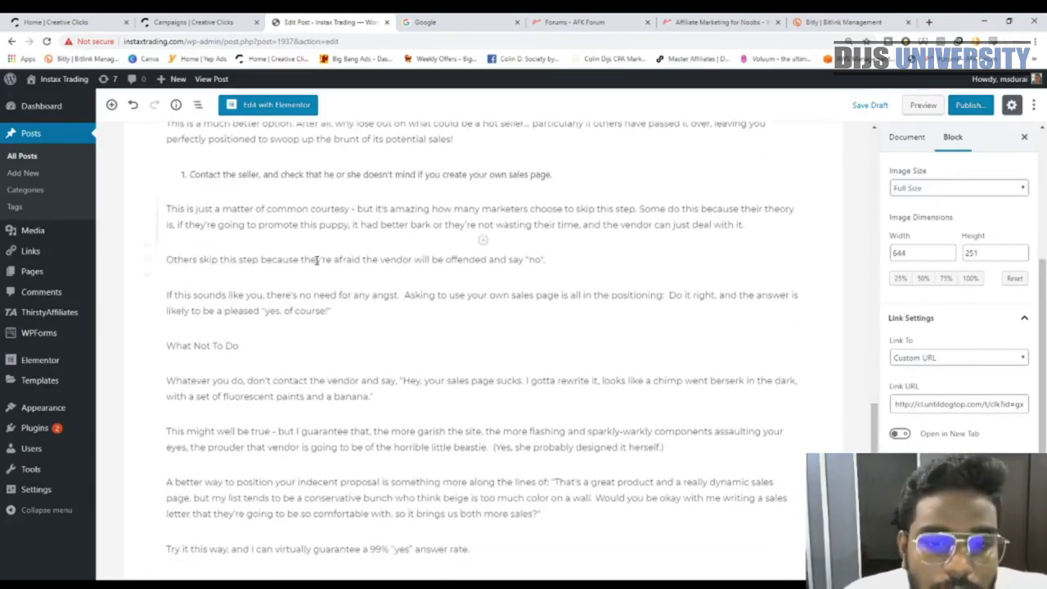
scroll(255, 237, "down", 1)
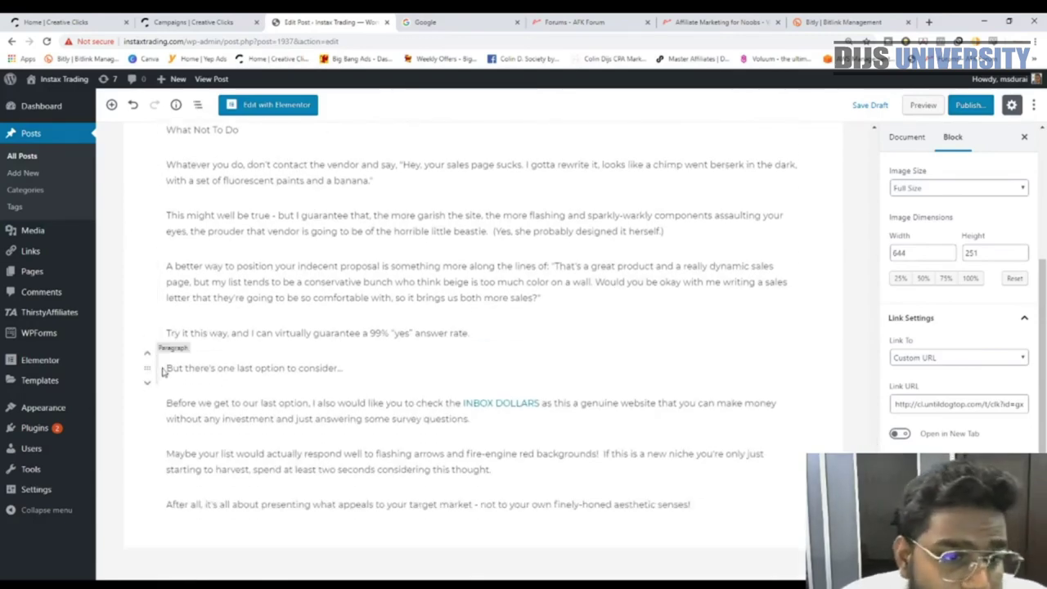
Delete the 'But there's one last option to consider…' sentence, then select the words INBOX DOLLARS.
left_click_drag(169, 369, 327, 370)
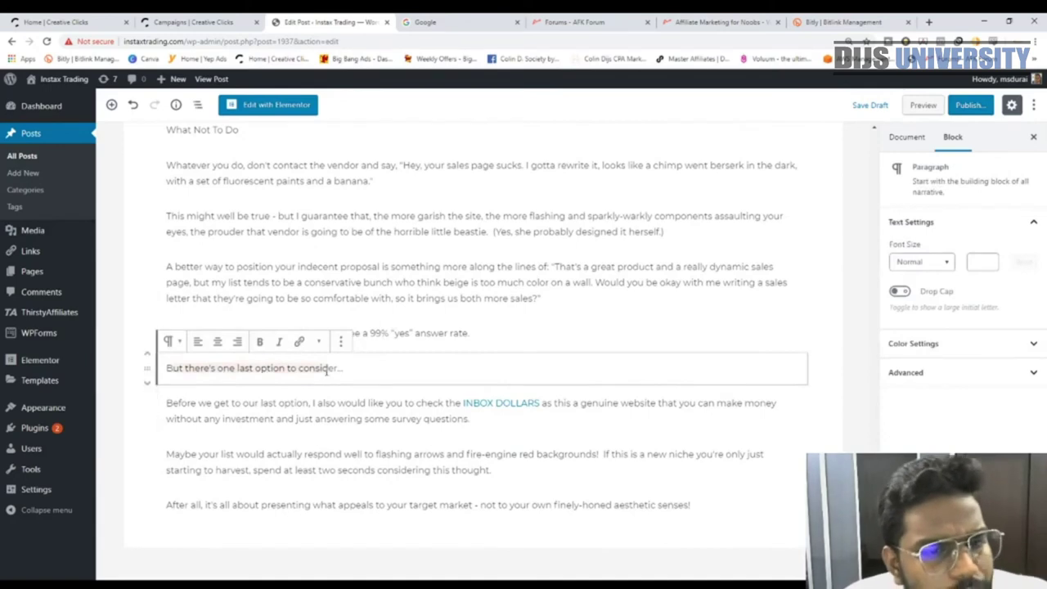
key("BackSpace")
left_click_drag(168, 403, 537, 422)
left_click(537, 421)
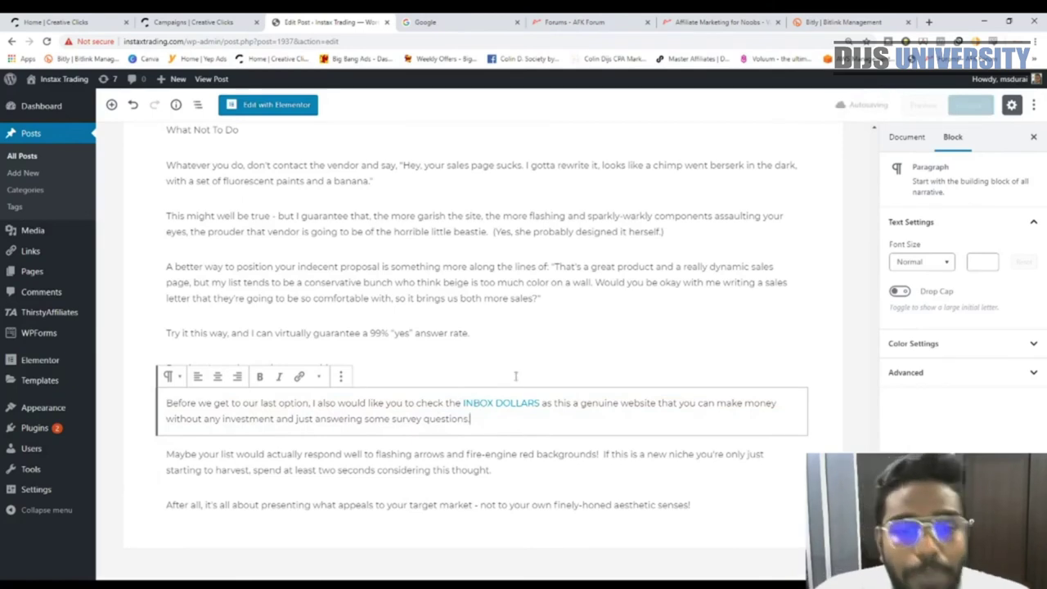
left_click_drag(464, 401, 537, 403)
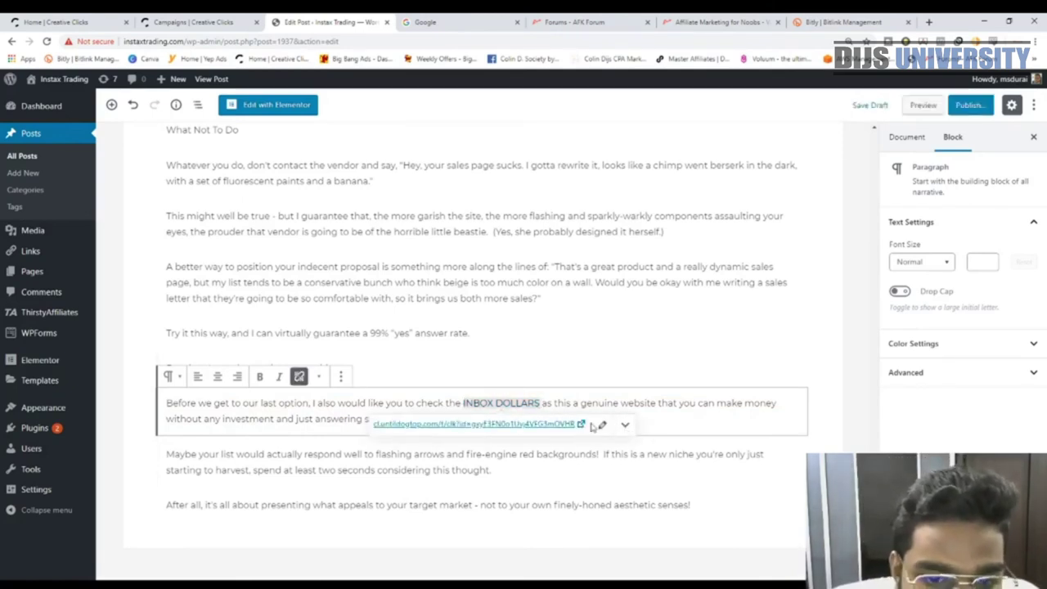
left_click(528, 417)
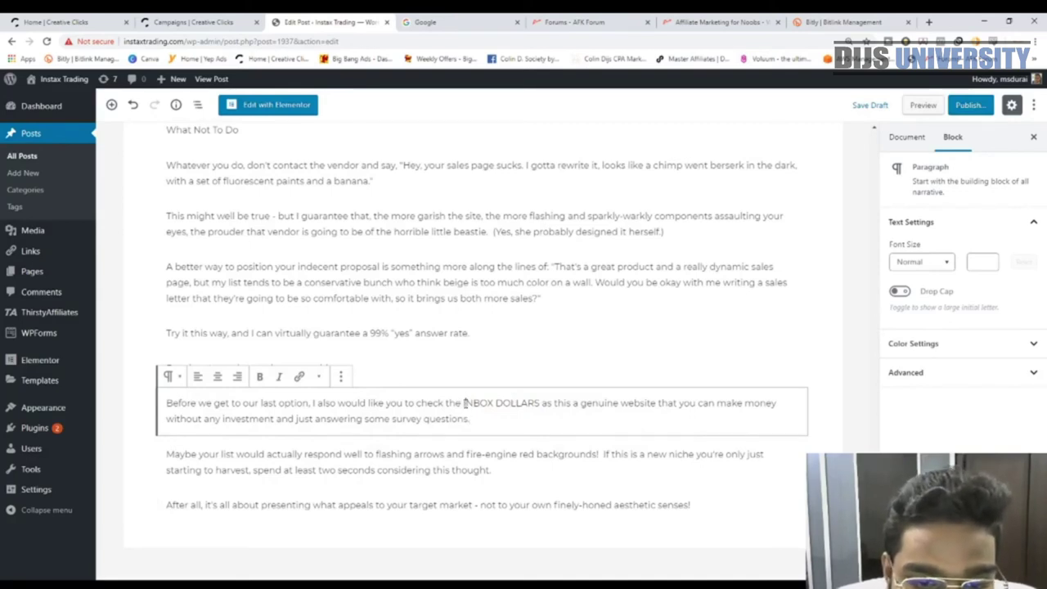
left_click_drag(463, 402, 544, 403)
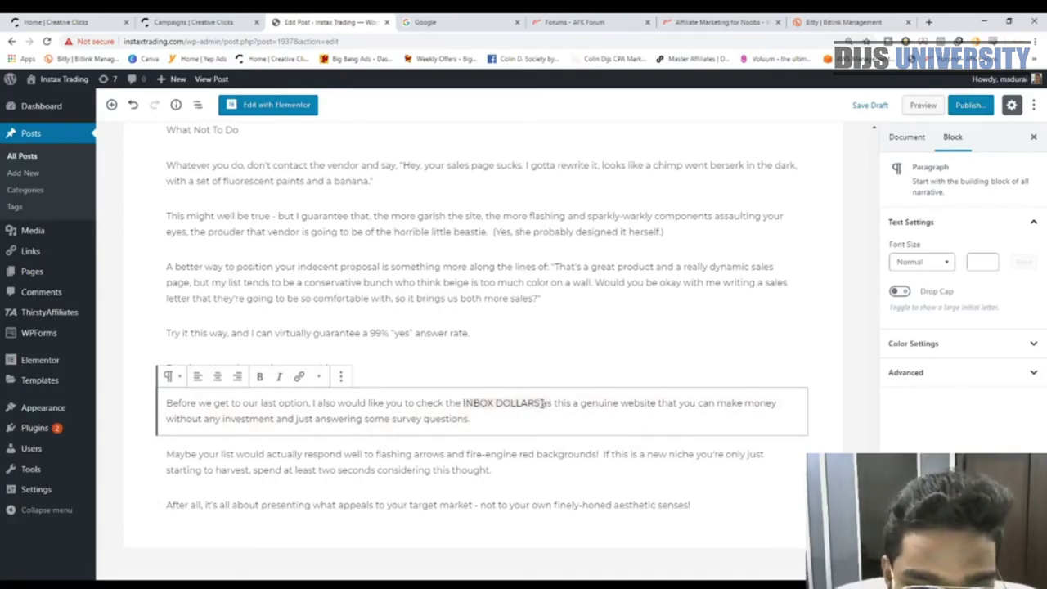
Paste the campaign tracking link copied from Campaign Details as the INBOX DOLLARS link and apply it.
left_click(299, 377)
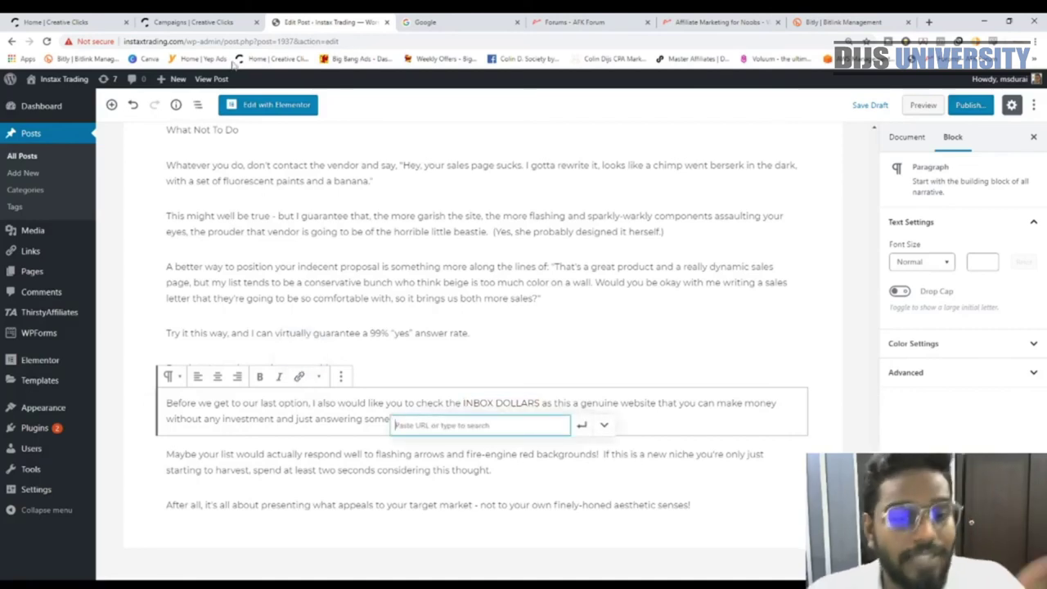
type("http://ci.untildogtop.com/t/clk?id=gxyE3FN0o1Uvj4VFG3mOVHR")
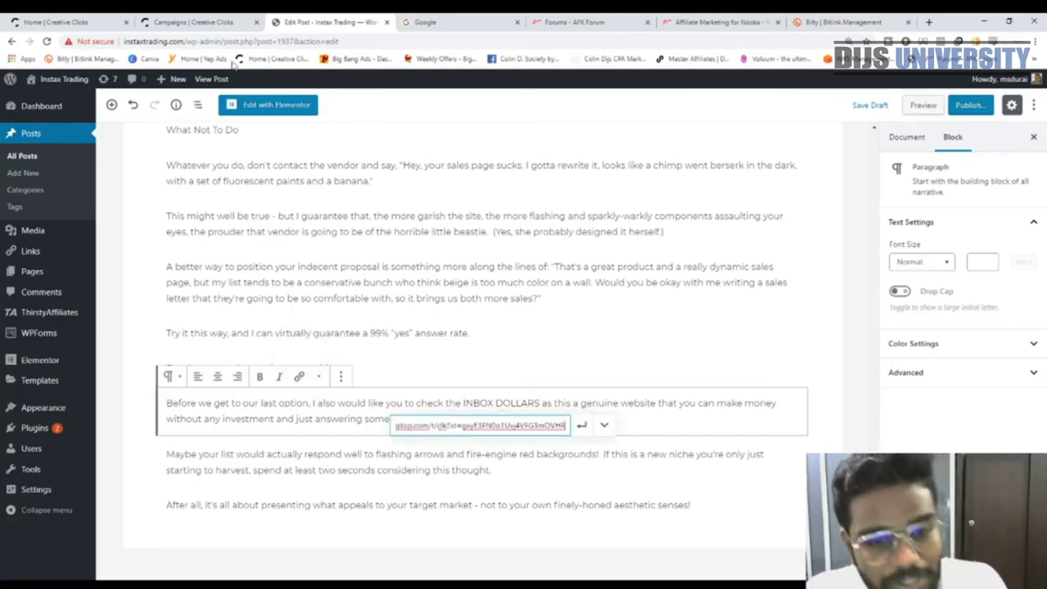
left_click(148, 18)
left_click(576, 217)
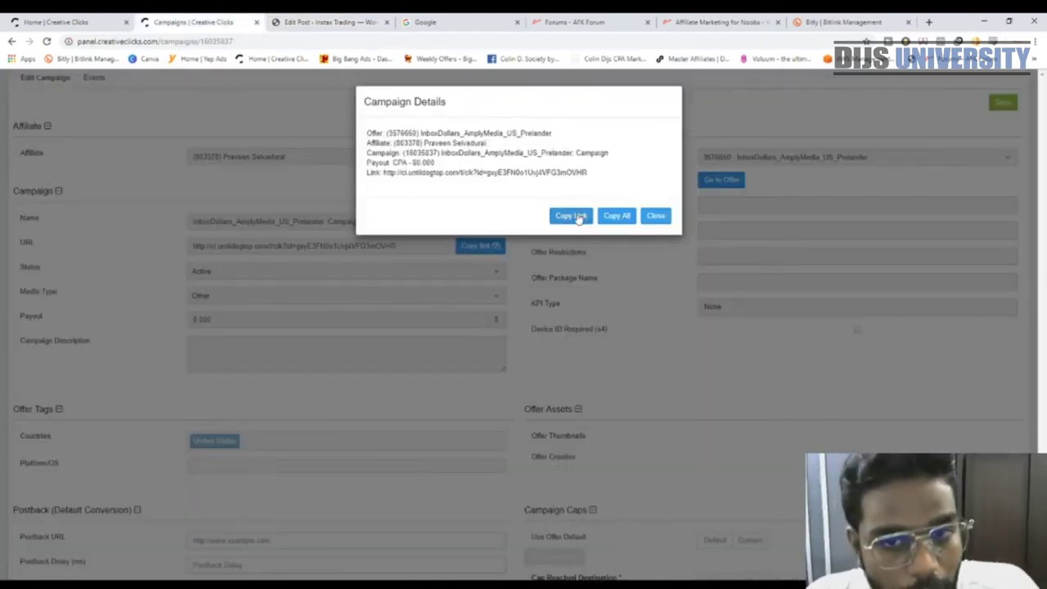
left_click(364, 22)
type("http://cl.untildogtop.com/t/clk?id=gxyE3FN0o1Uvj4VFG3mOVHR")
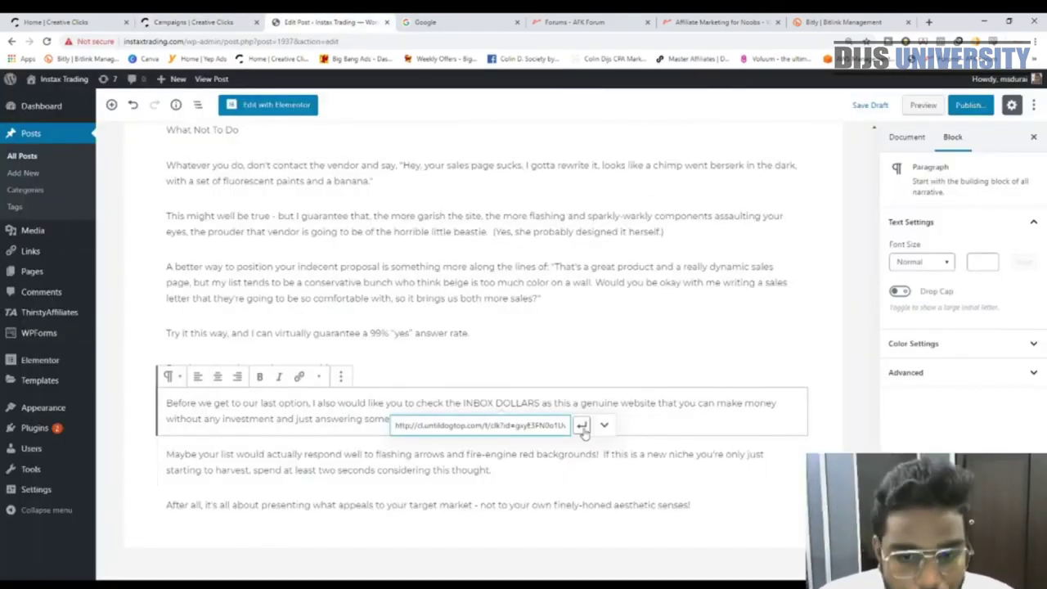
left_click(581, 426)
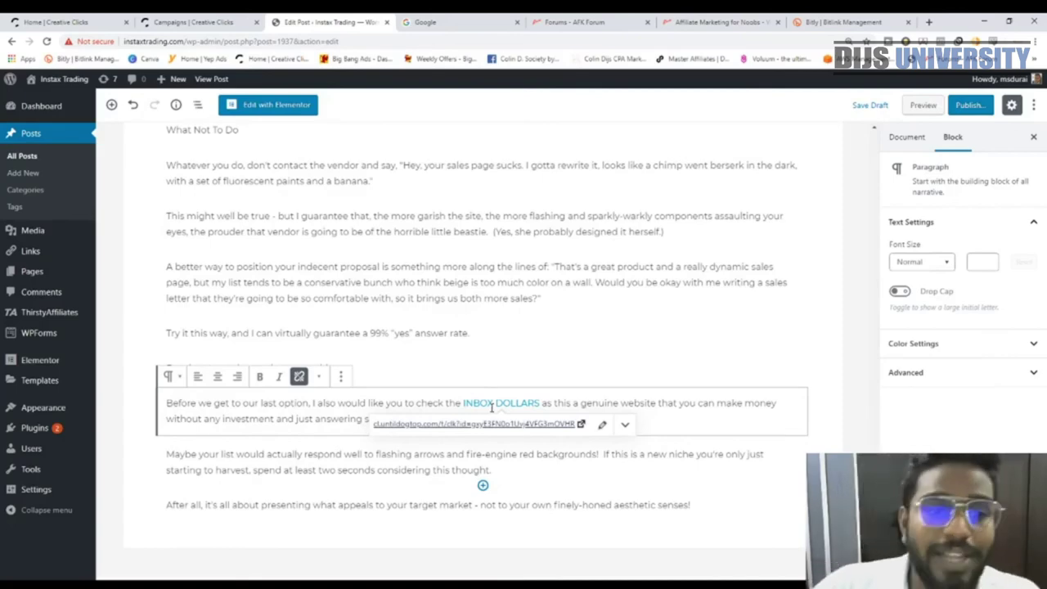
scroll(492, 408, "up", 10)
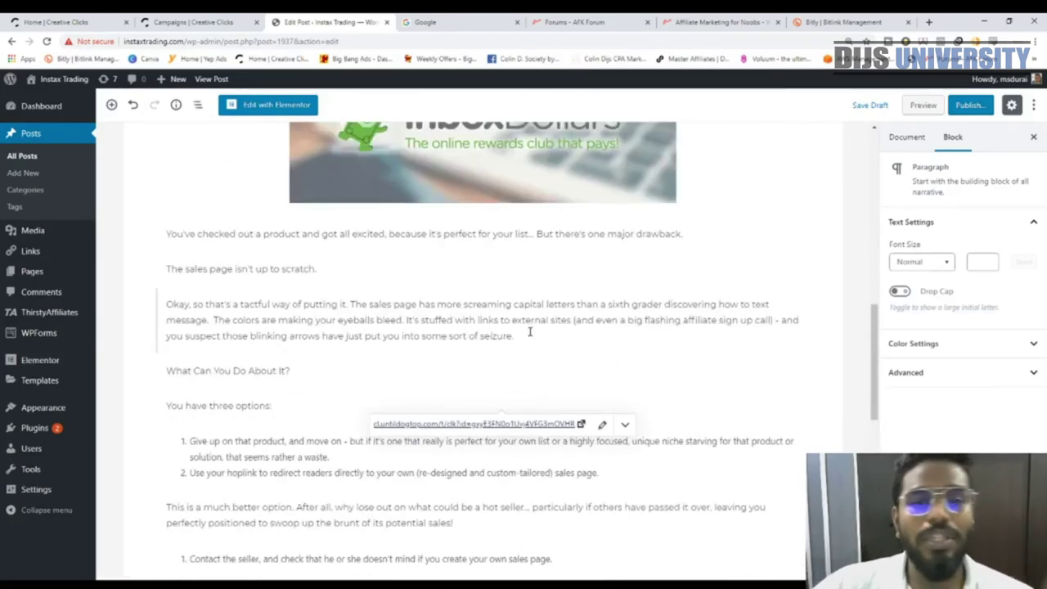